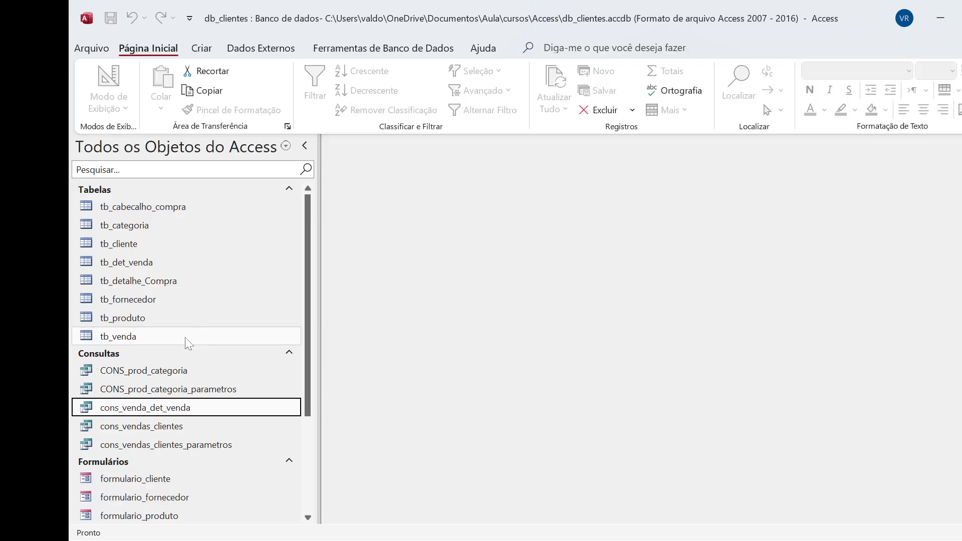
Review the records of tb_produto and tb_det_venda, including the cod_produto and qtde_venda columns, and close both tables
double_click(140, 318)
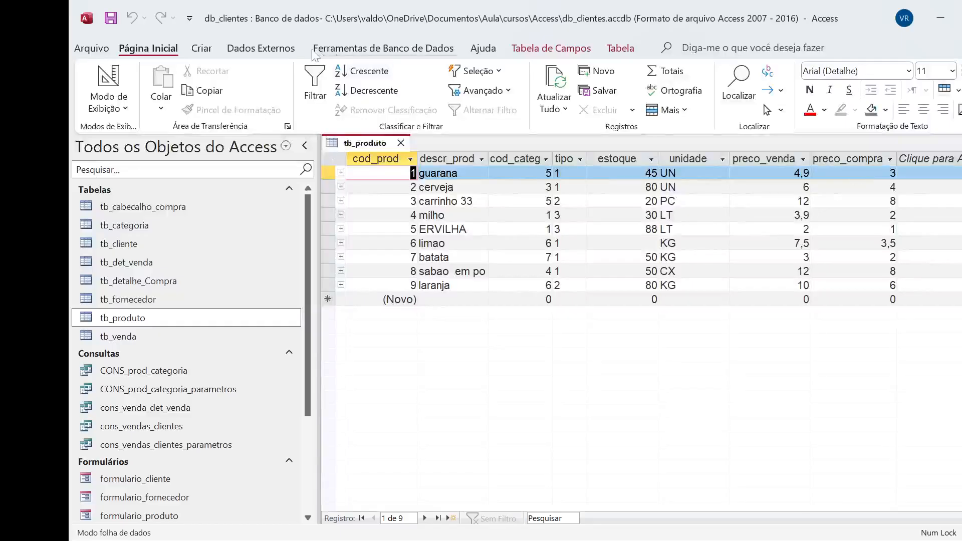
click(401, 144)
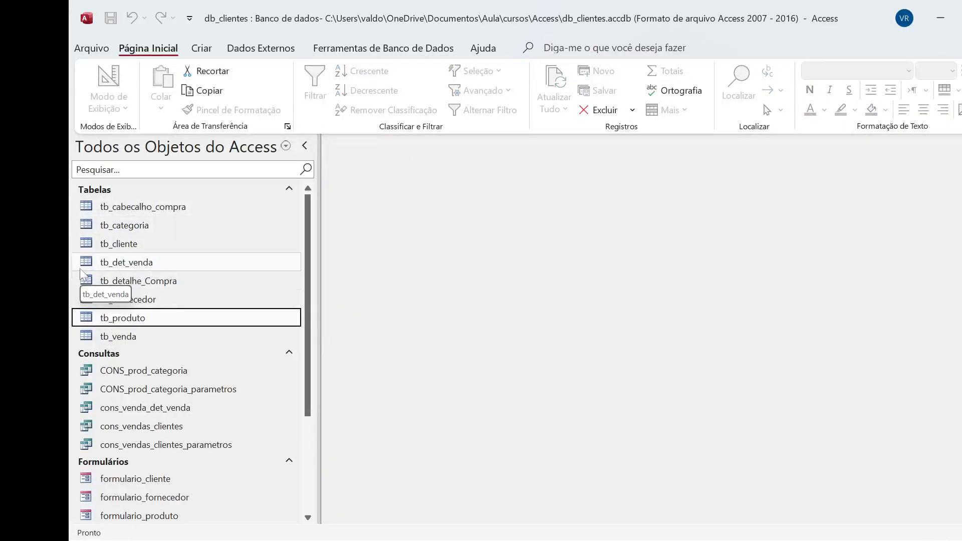
double_click(129, 267)
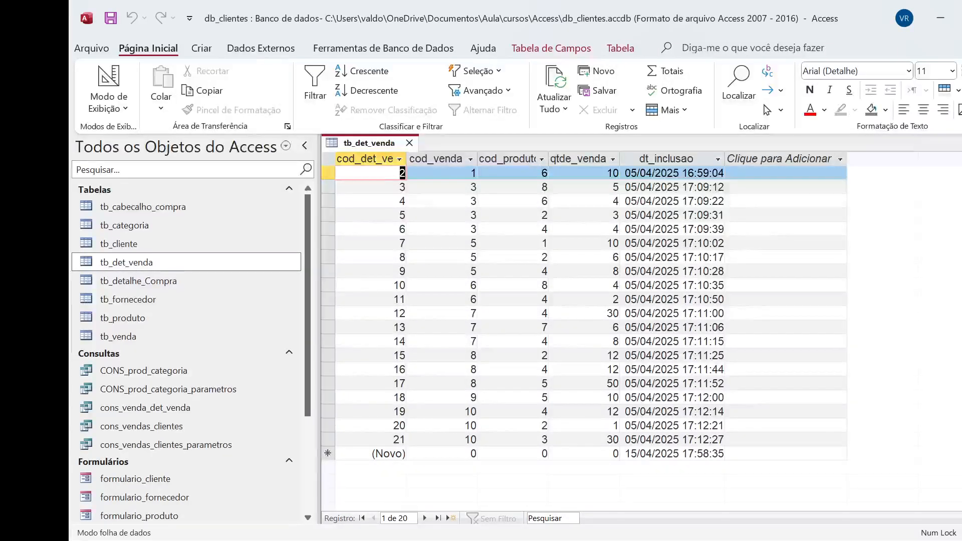
drag(402, 173, 514, 167)
click(514, 163)
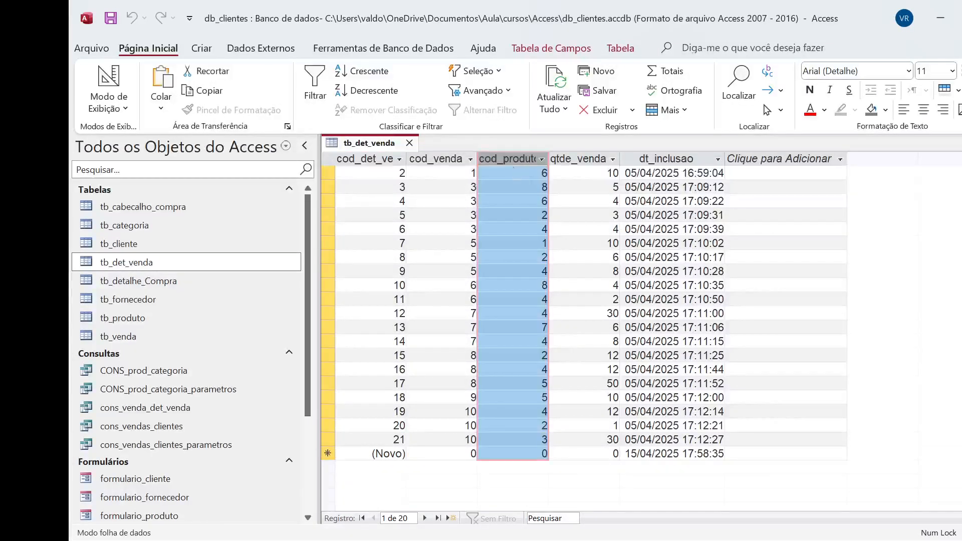
click(517, 173)
key(Tab)
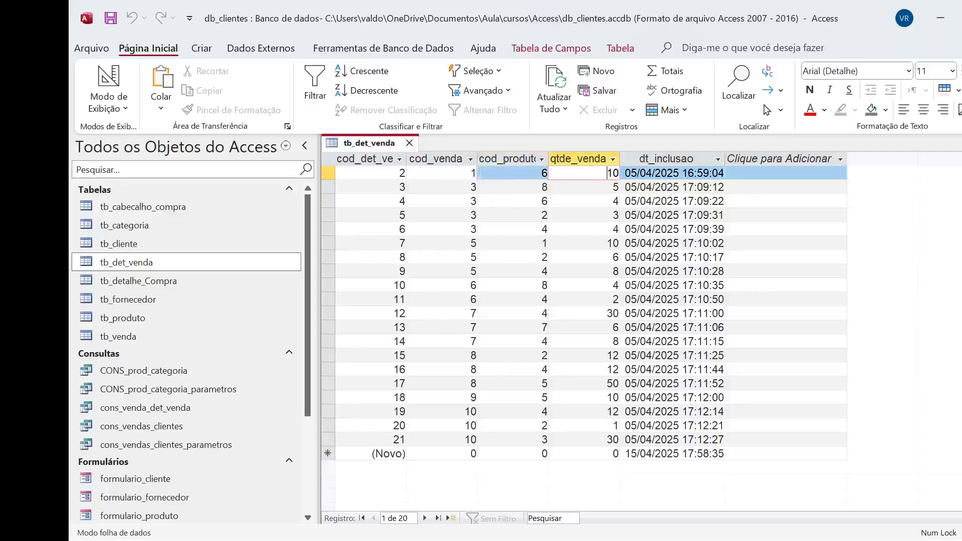
click(409, 142)
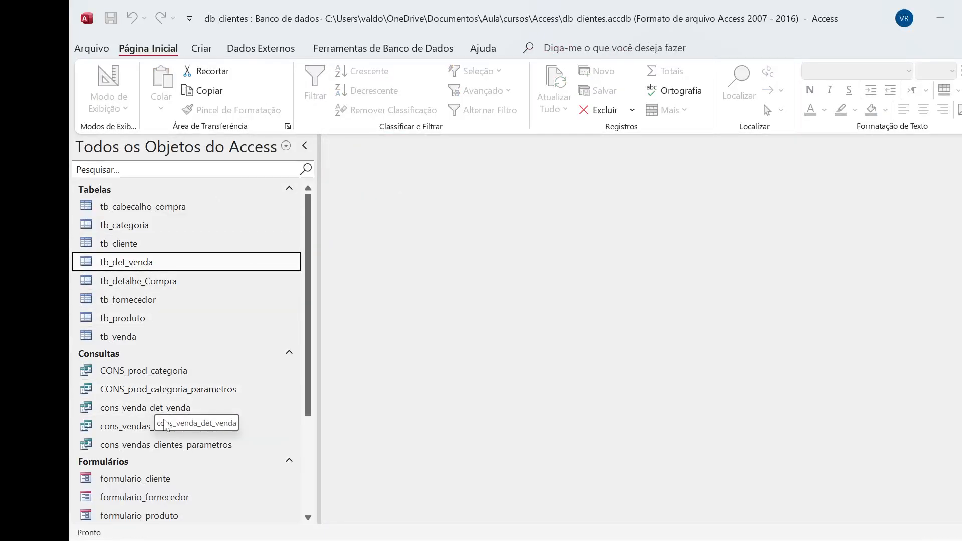
Open the cons_venda_det_venda query and switch it to design view
double_click(179, 410)
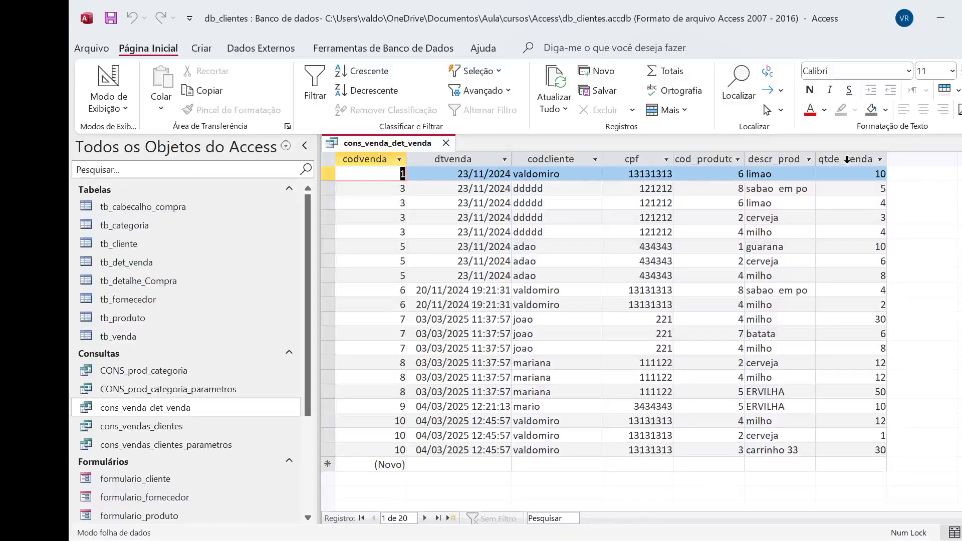
click(126, 117)
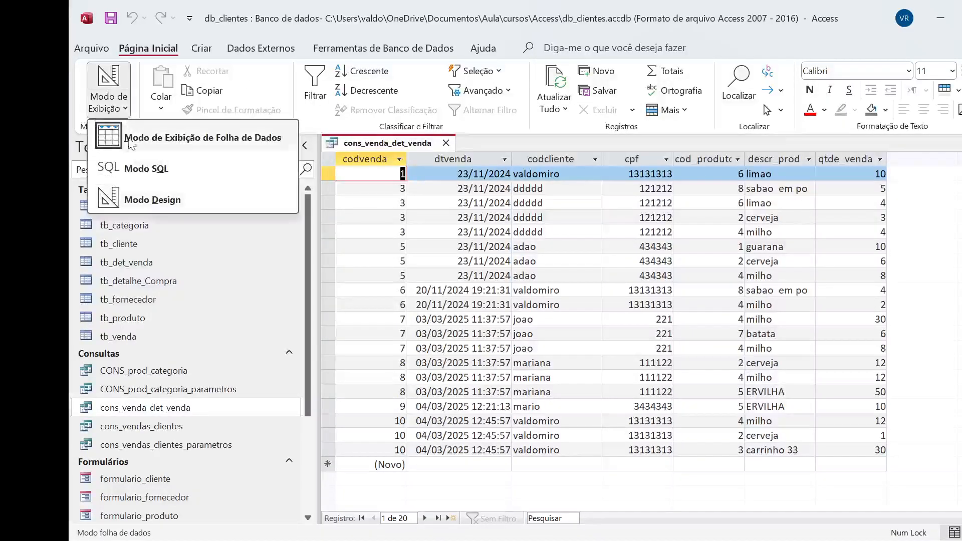
click(150, 197)
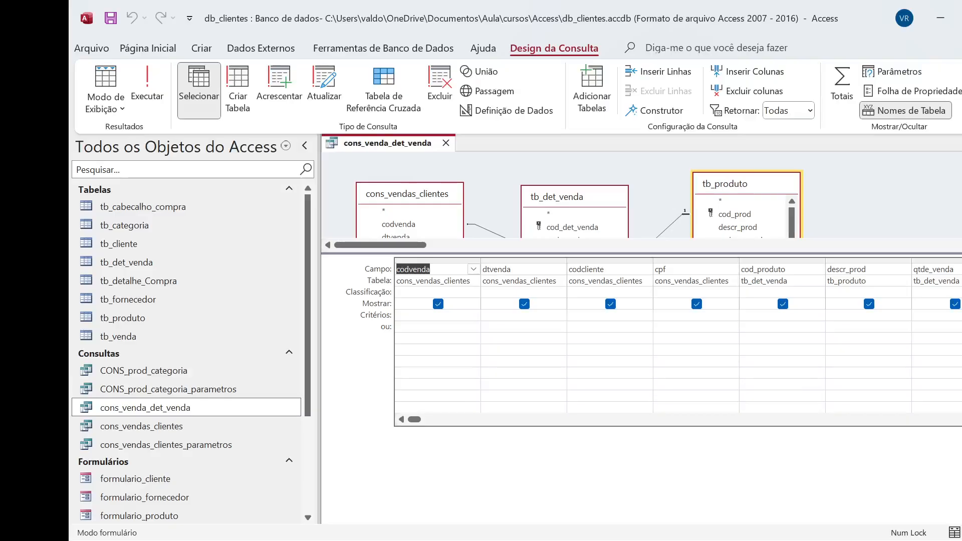
Add the preco_venda field from tb_produto to the query after qtde_venda and run the query
scroll(678, 341, right, 1)
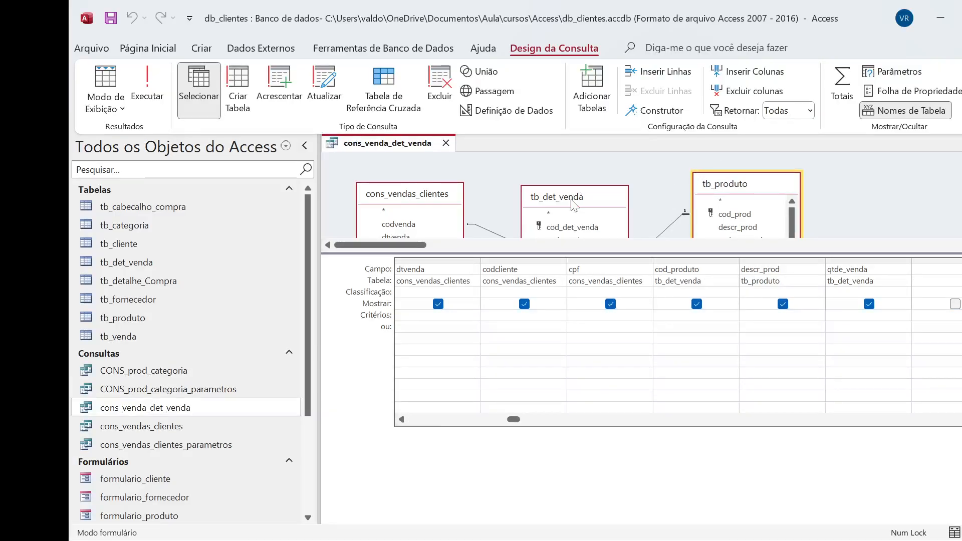
drag(607, 251, 610, 294)
drag(730, 185, 734, 159)
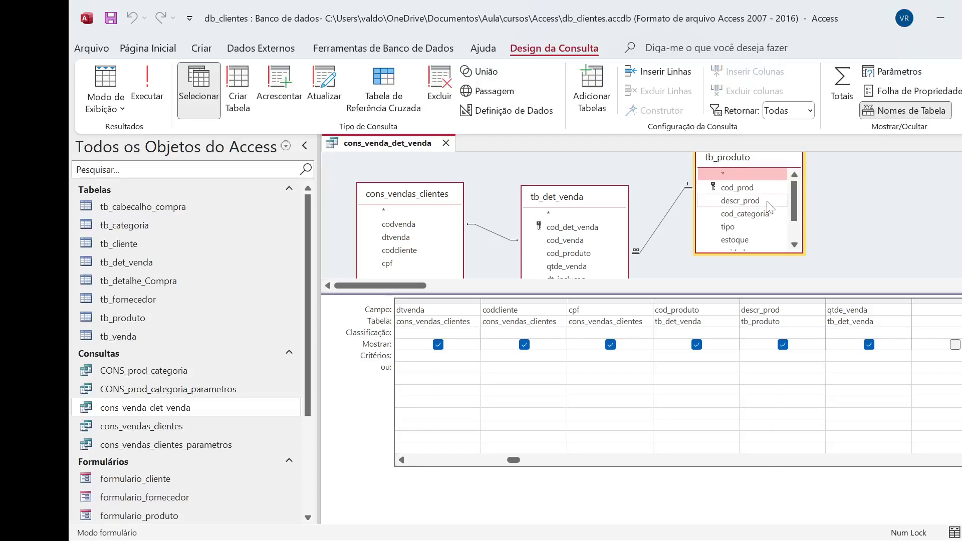
drag(795, 220, 801, 244)
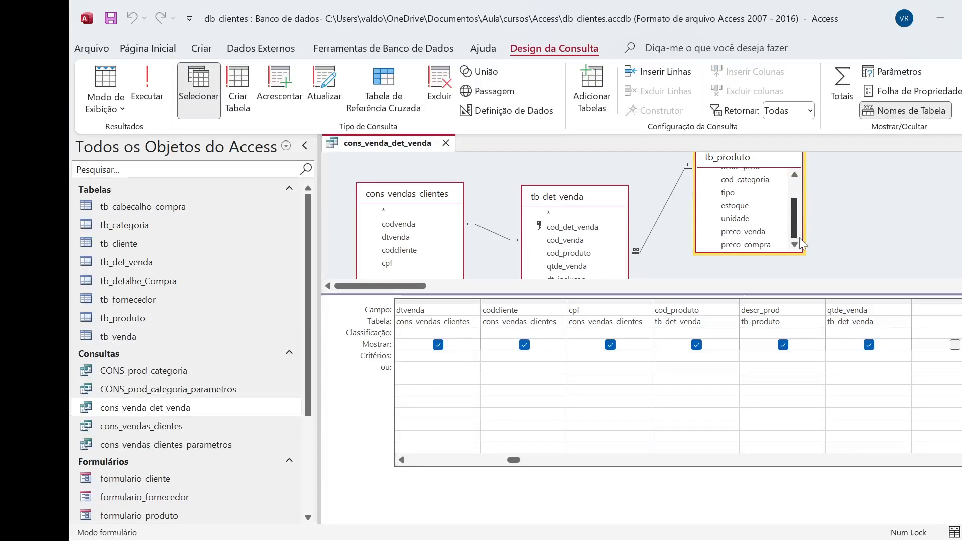
drag(743, 232, 921, 312)
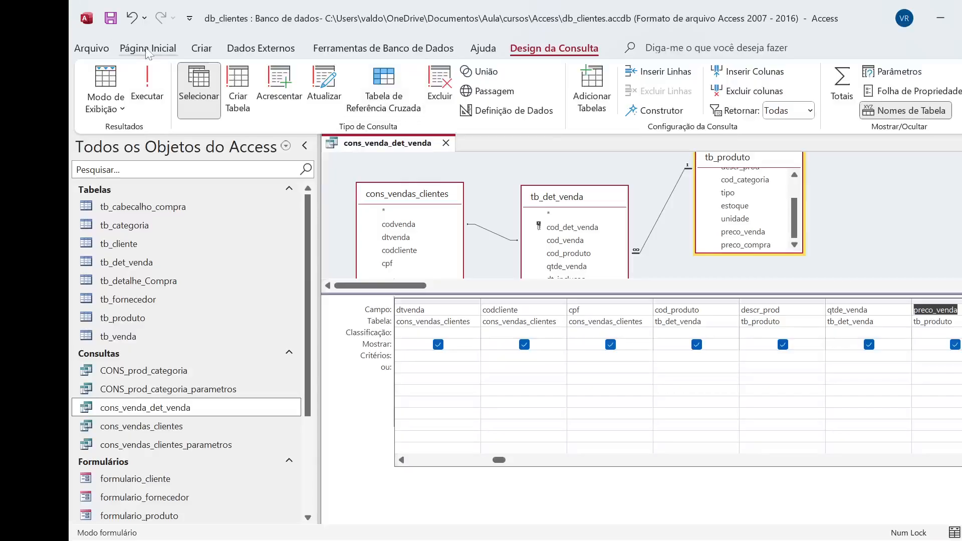
click(157, 80)
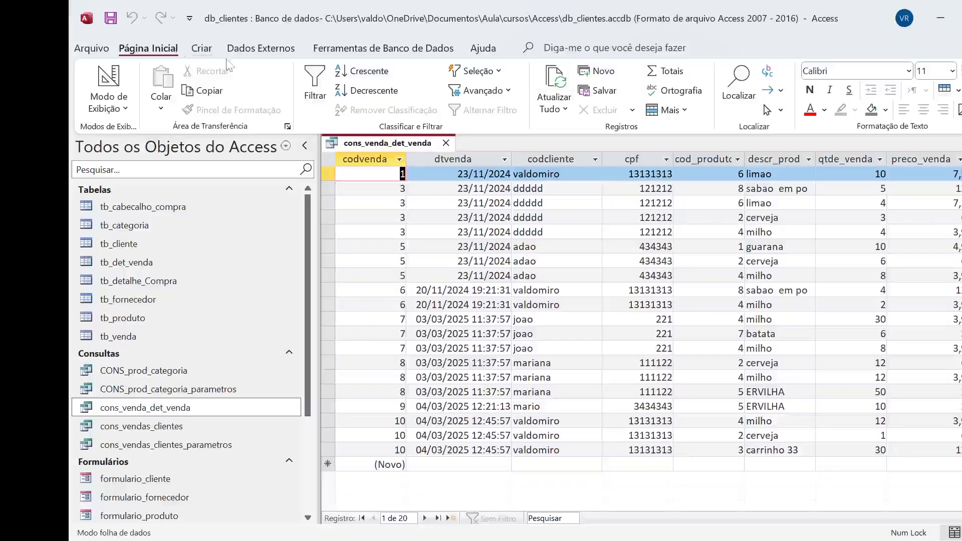
Back in design view, start a calculated field named total_venda in the Zoom box of the empty column after preco_venda
click(127, 109)
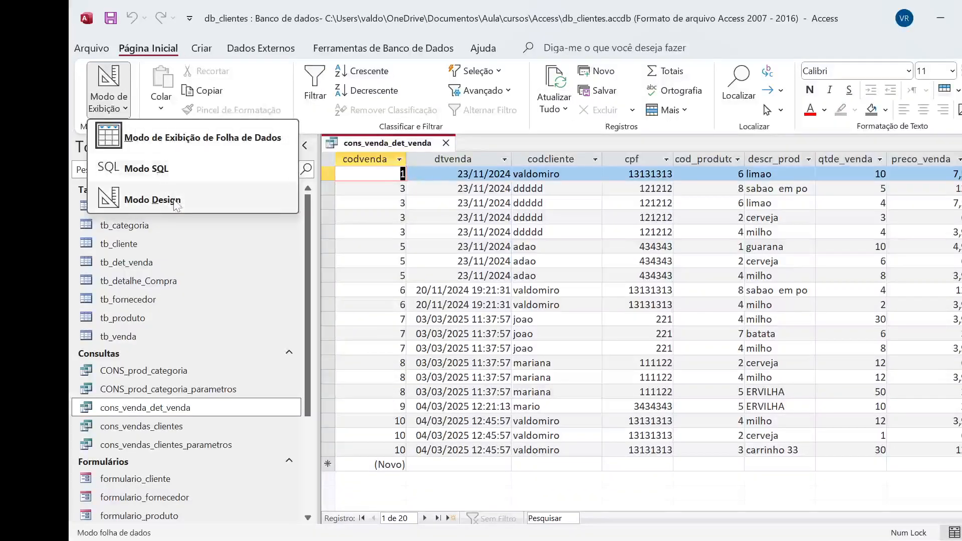
click(202, 199)
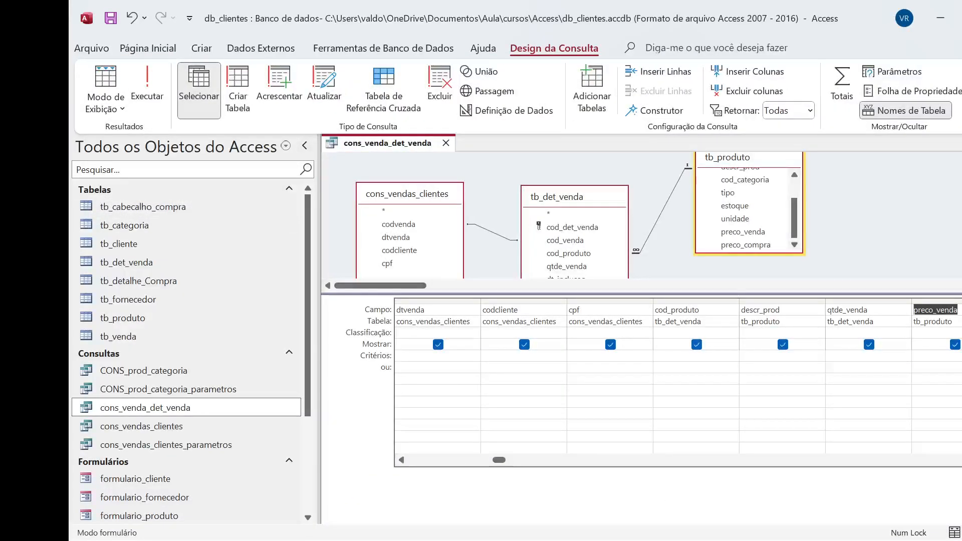
scroll(678, 382, right, 3)
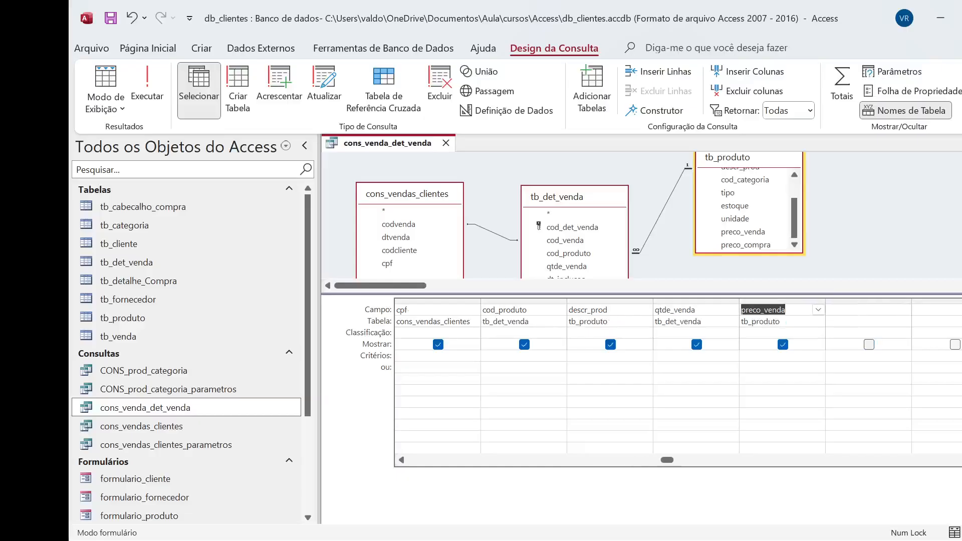
click(796, 309)
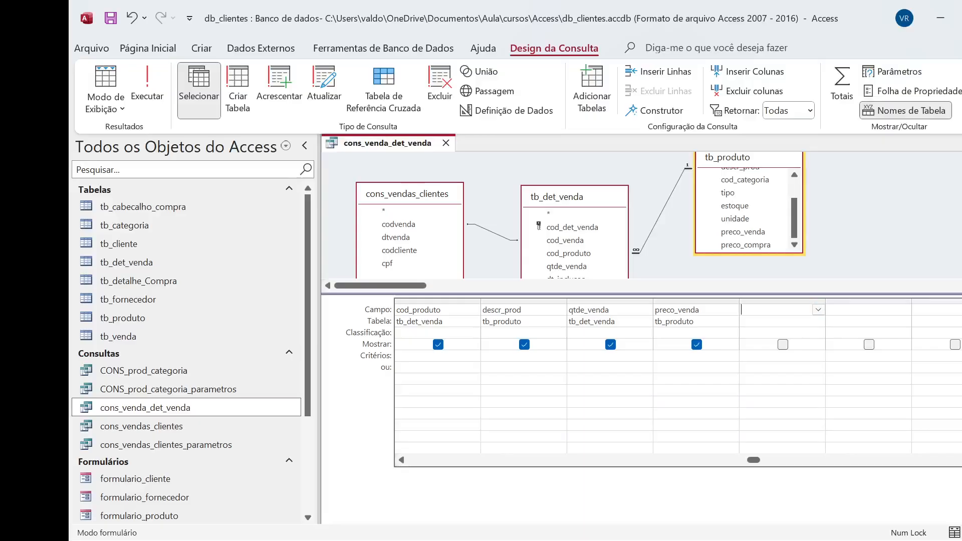
key(shift+F2)
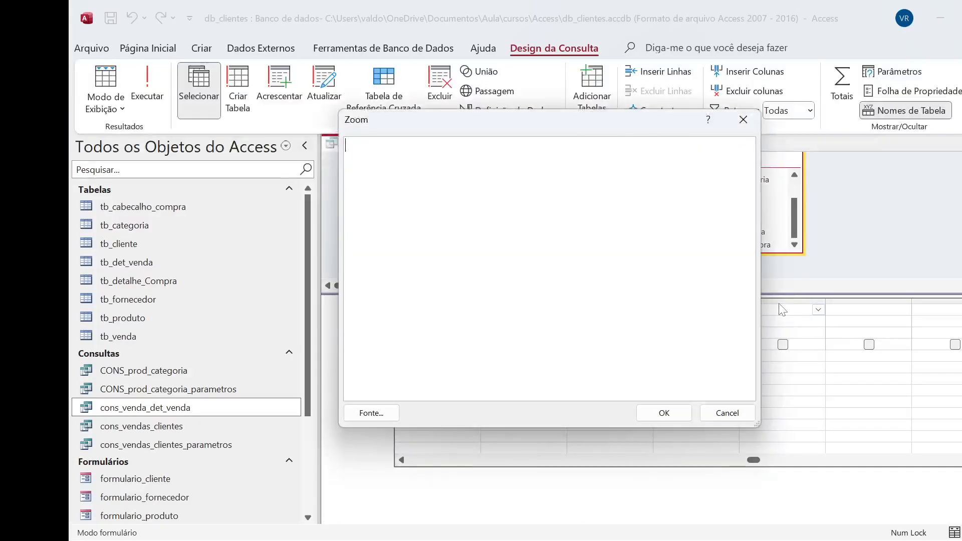
drag(513, 126, 634, 358)
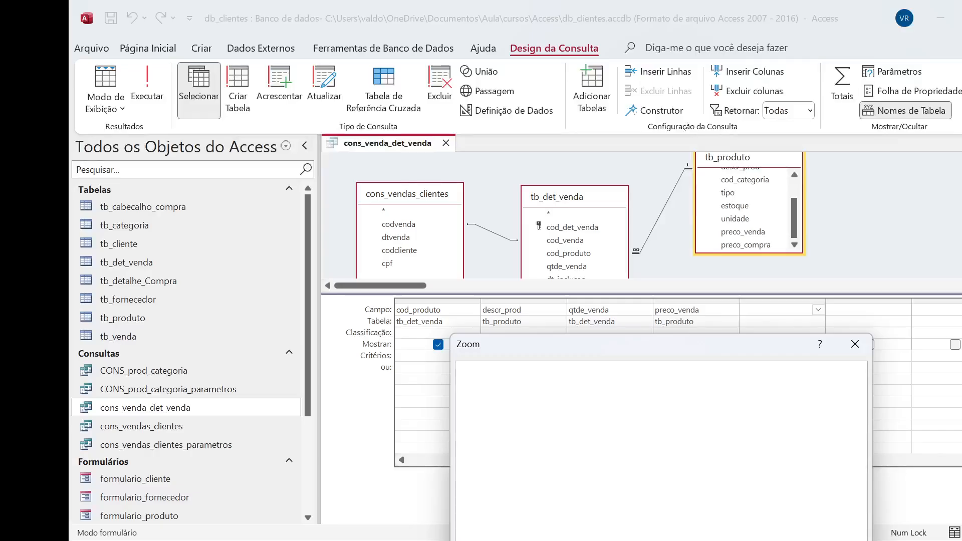
text(otal_venda:)
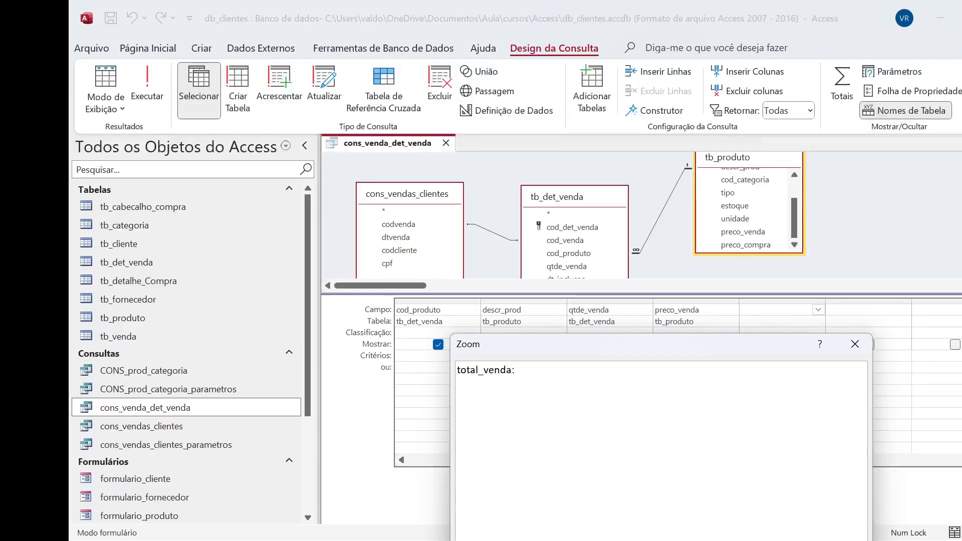
text(qtde_vfenda)
Define total_venda as qtde_venda*preco_venda and accept the expression
key(BackSpace)
key(BackSpace)
key(BackSpace)
key(BackSpace)
key(BackSpace)
text(enda)
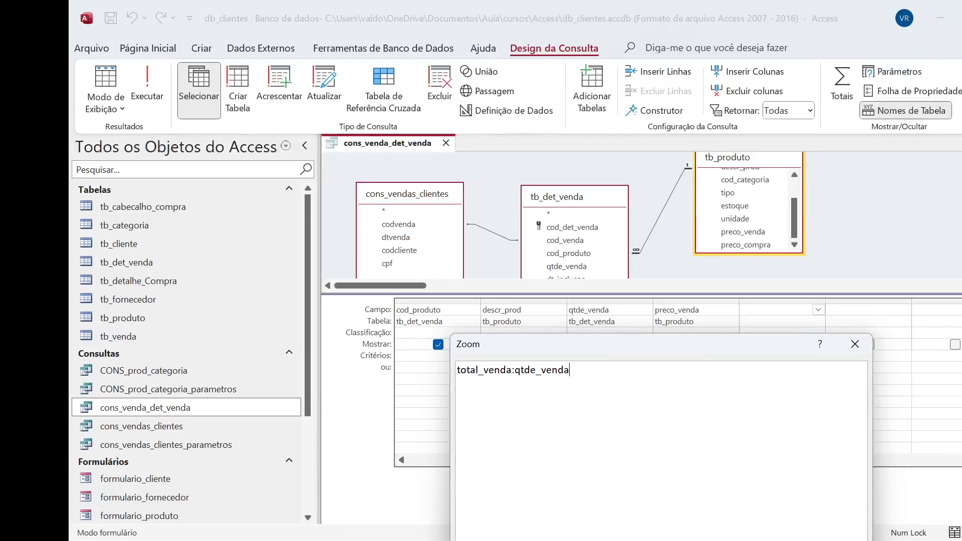
text(*preco-venda)
key(BackSpace)
key(BackSpace)
key(BackSpace)
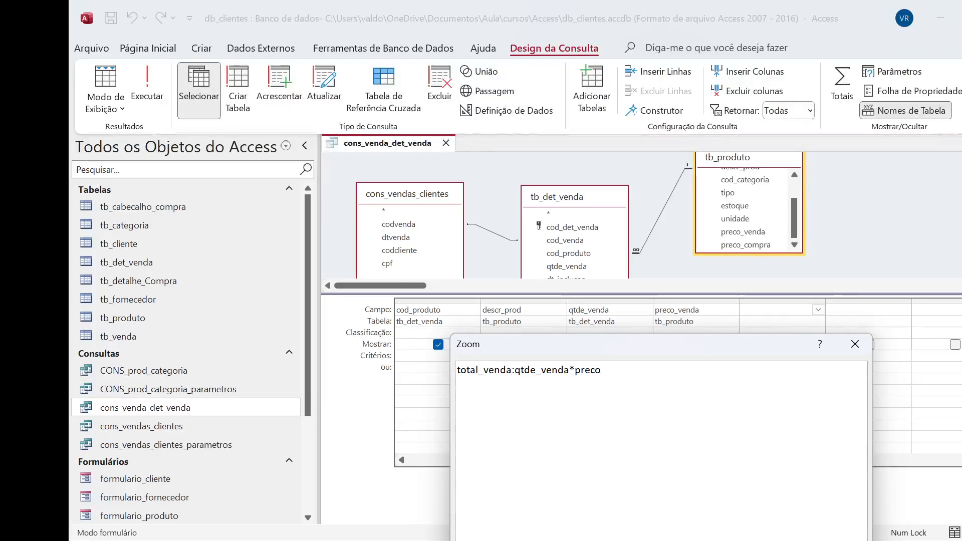
text(_venda)
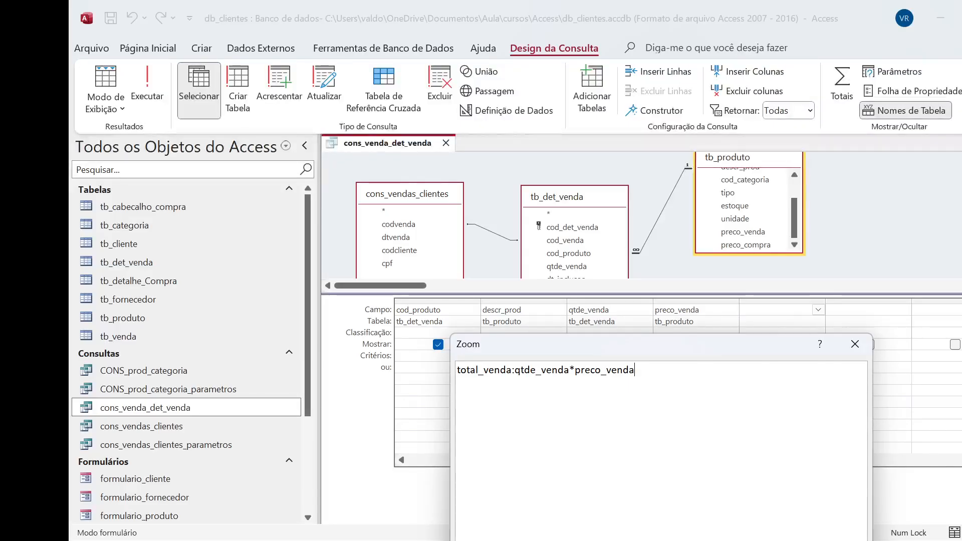
drag(696, 347, 765, 128)
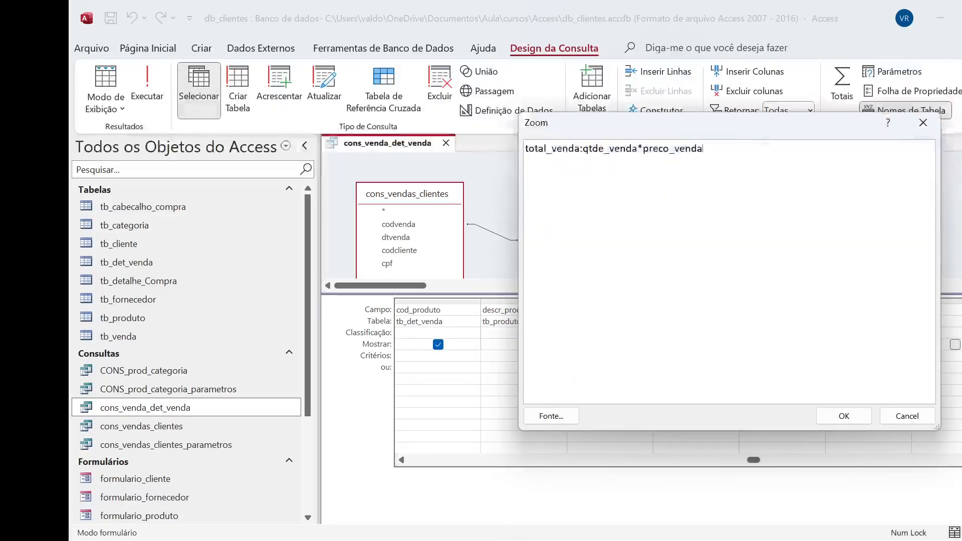
click(859, 424)
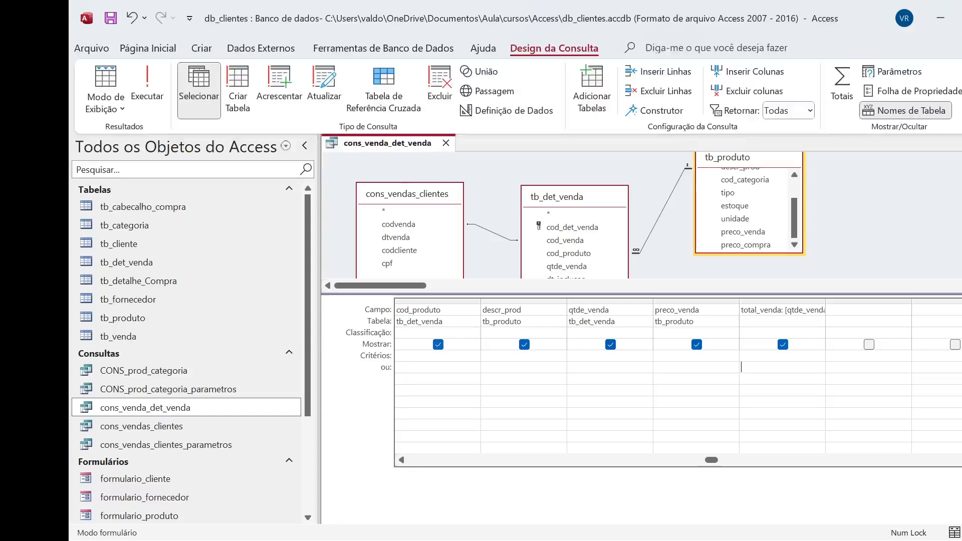
Run the query to check the total_venda column and return to design view
click(147, 85)
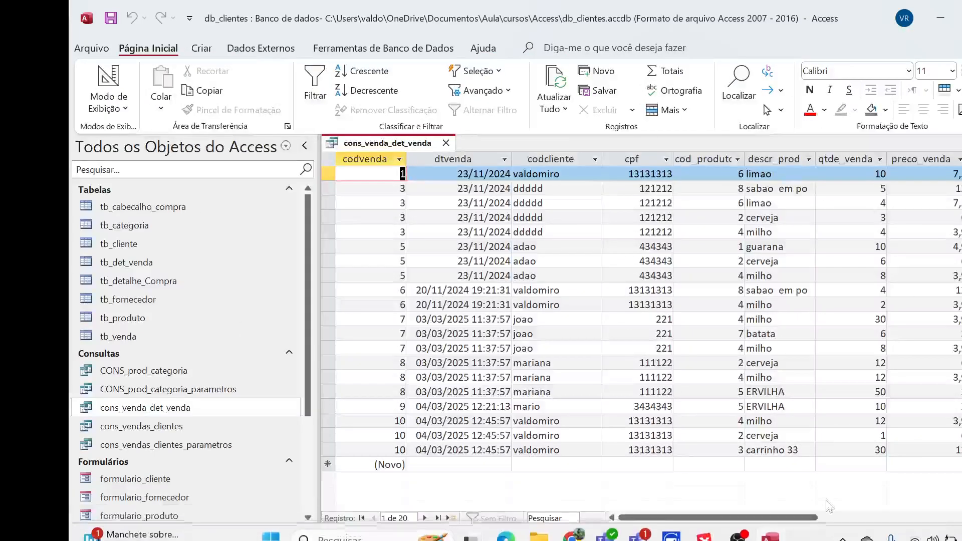
drag(800, 518, 896, 519)
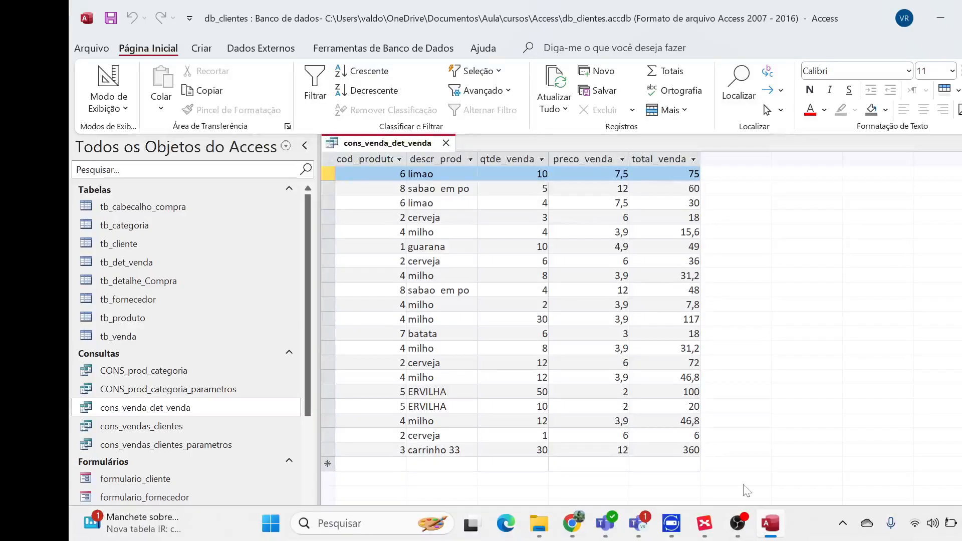
click(125, 108)
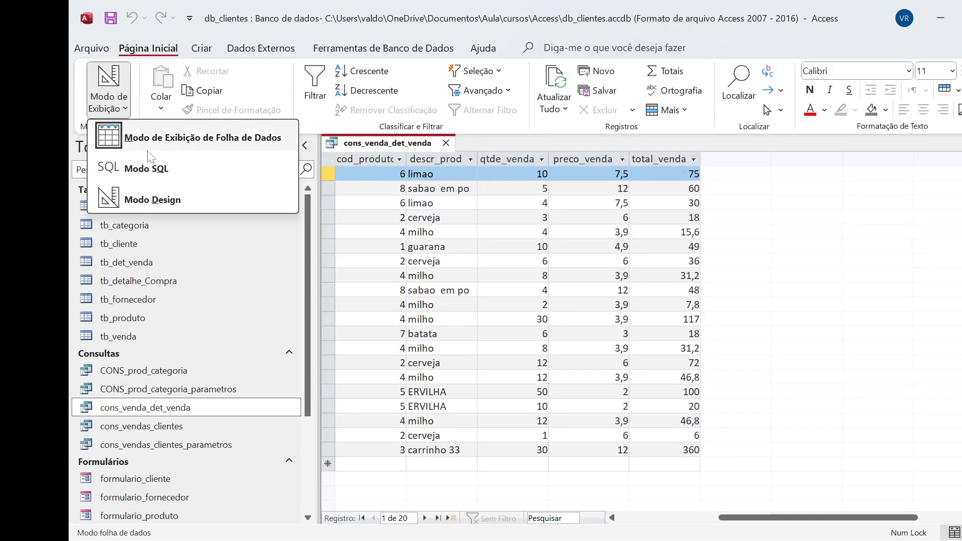
click(170, 199)
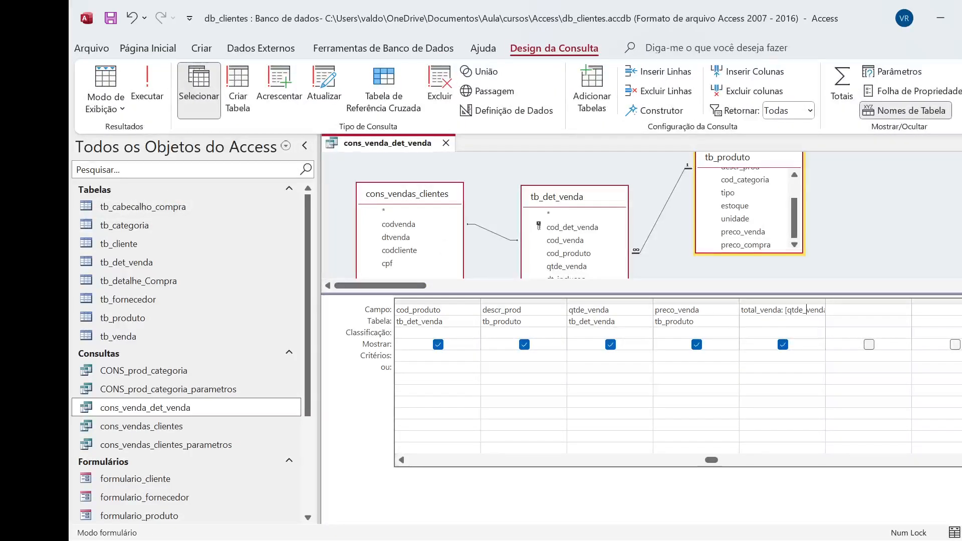
click(807, 310)
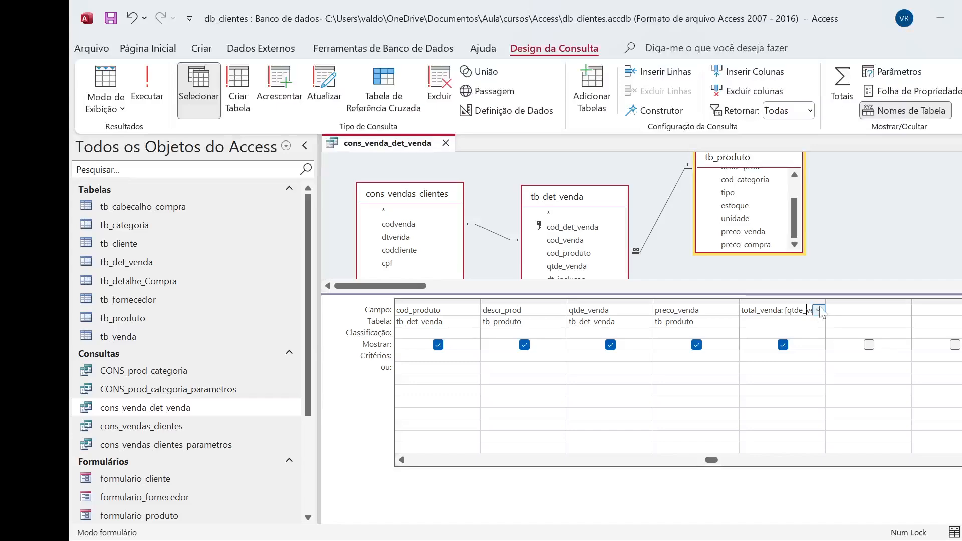
click(870, 309)
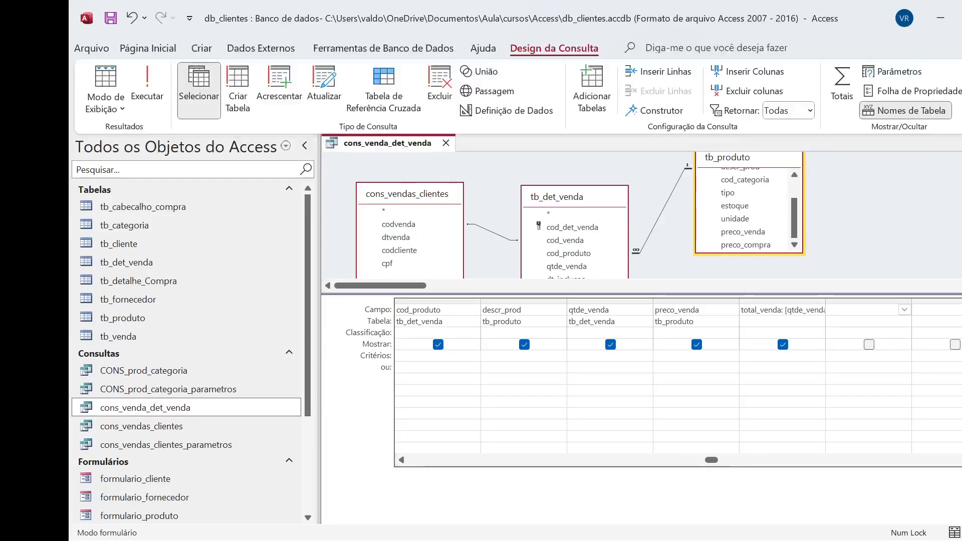
key(shift+F2)
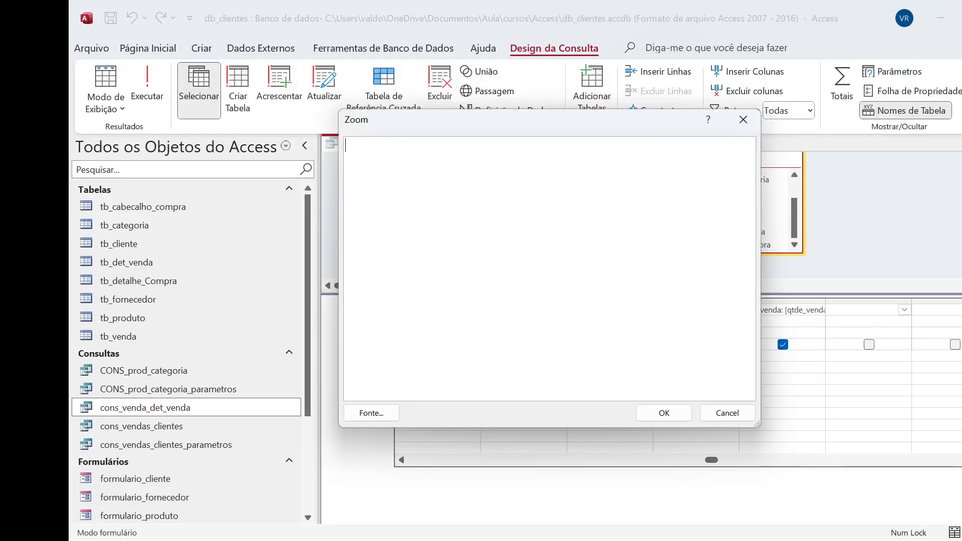
click(726, 413)
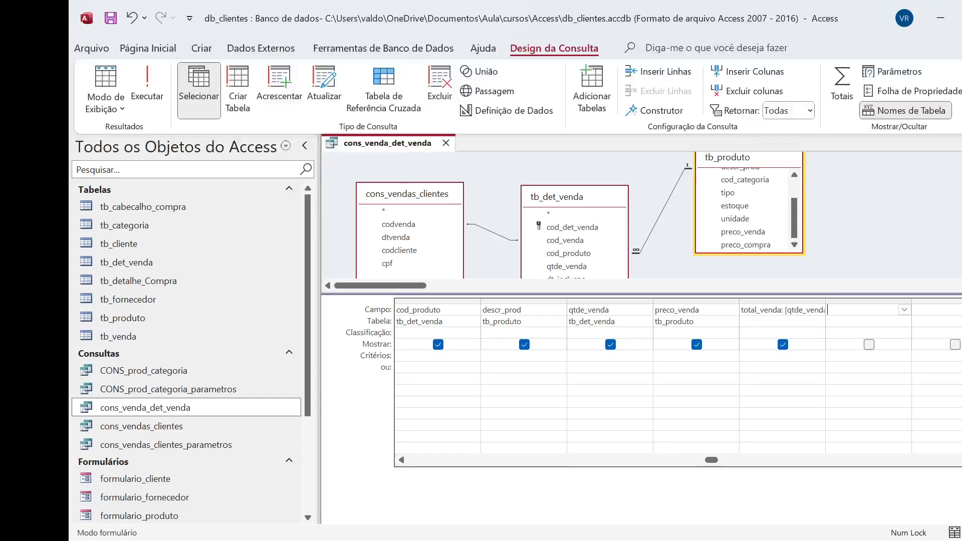
Open the Expression Builder for the empty column after total_venda and list the built-in functions (Funções internas)
click(657, 110)
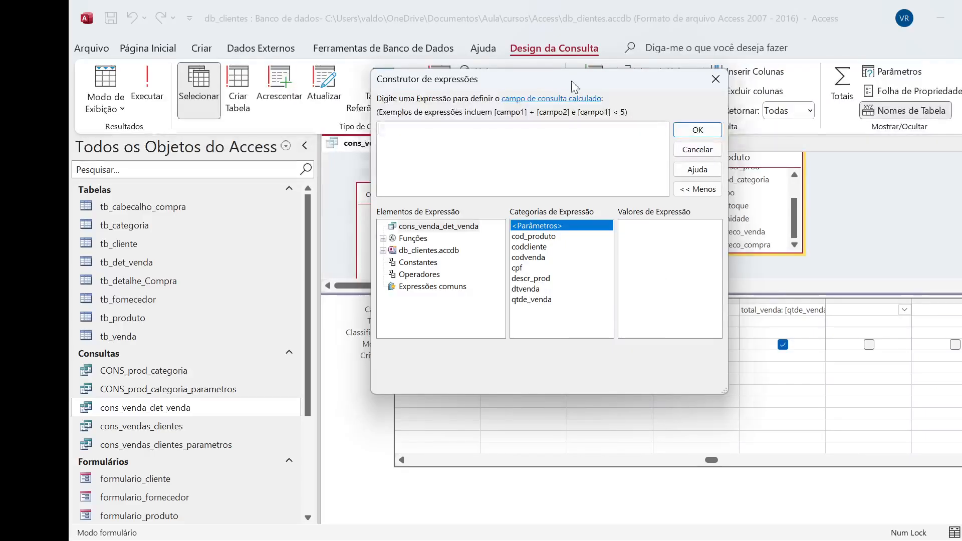
drag(569, 80, 591, 87)
click(405, 245)
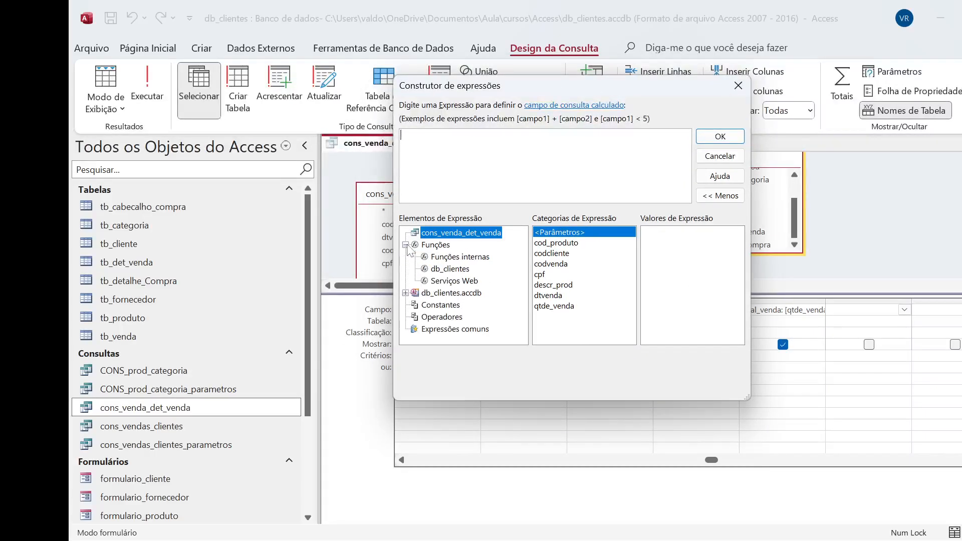
click(455, 259)
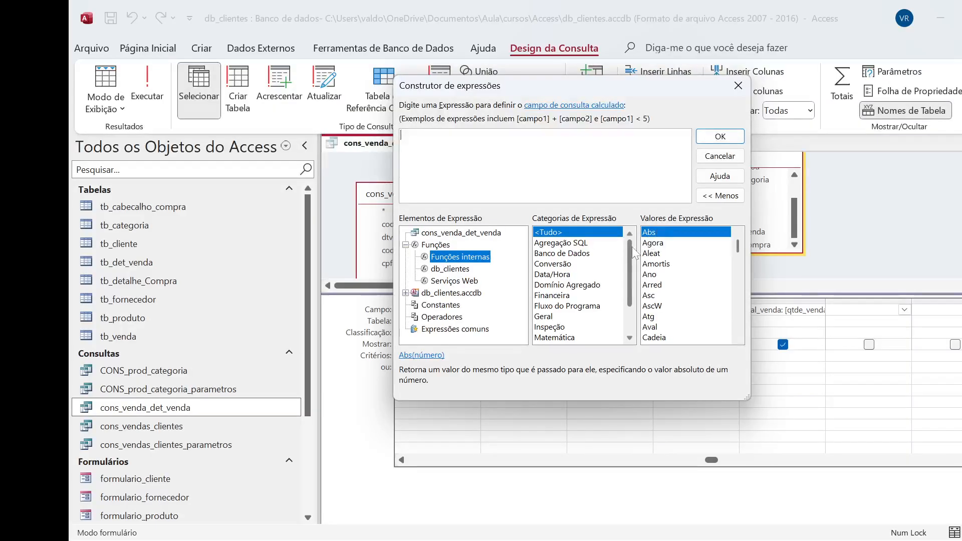
scroll(597, 259, down, 2)
scroll(597, 259, up, 2)
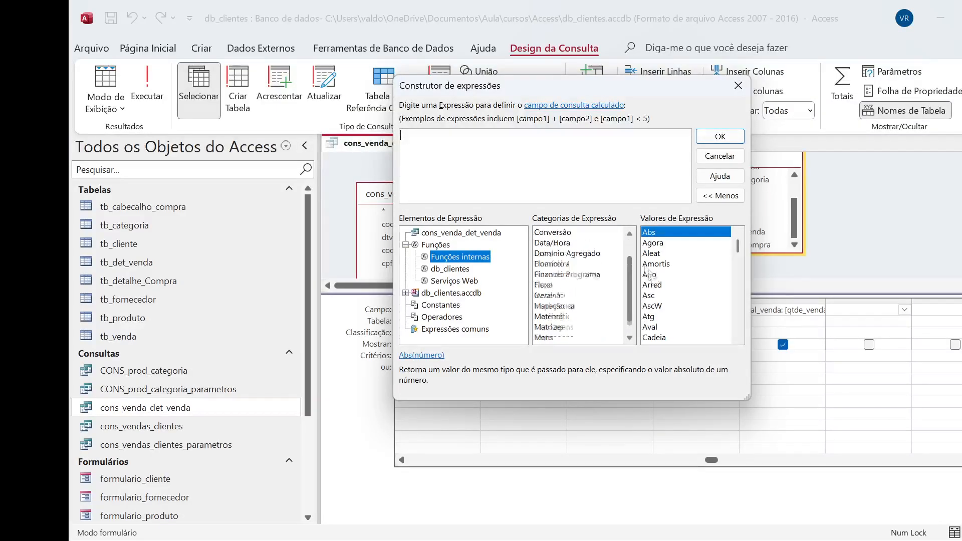
Examine the built-in functions in the Conversão, Data/Hora, Domínio Agregado, Financeira, Fluxo do Programa, Inspeção and Matemática categories
click(574, 254)
click(557, 264)
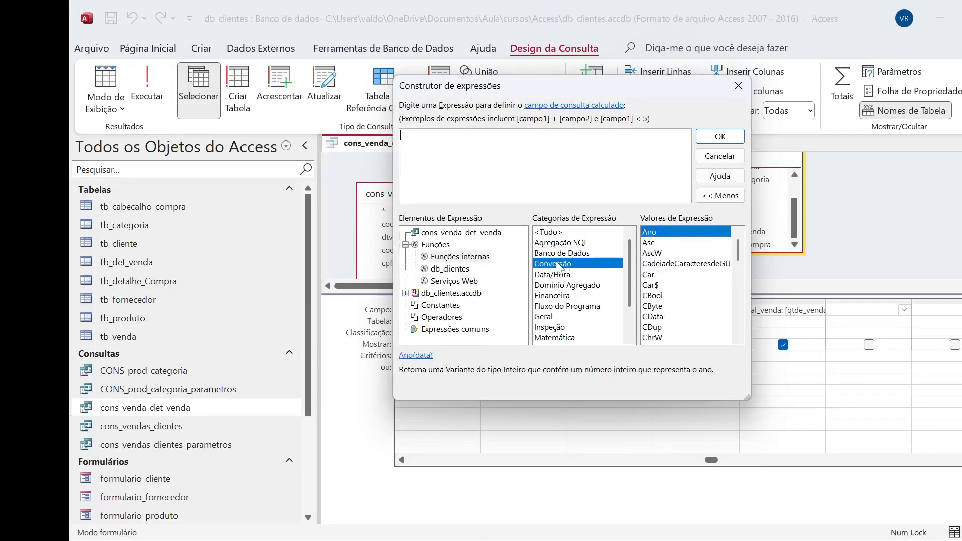
scroll(675, 312, down, 3)
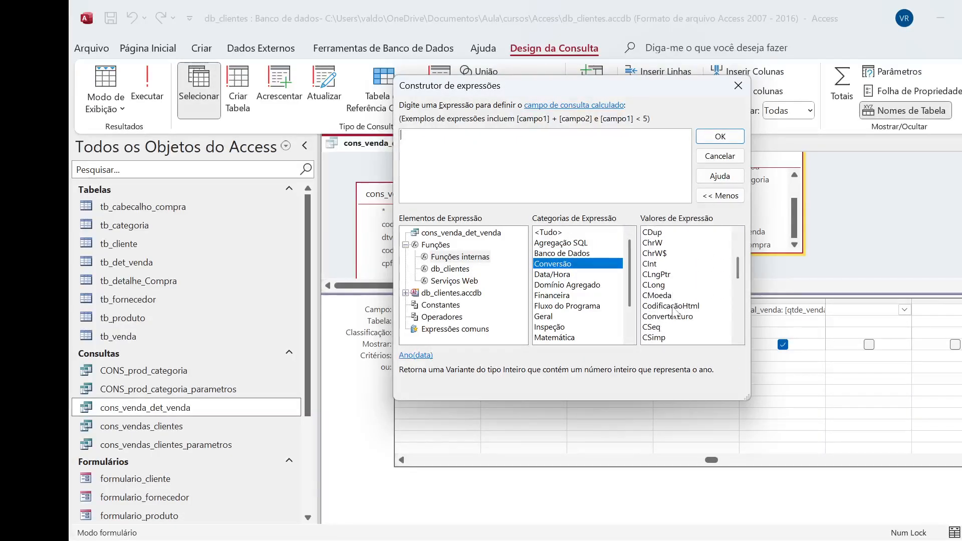
click(549, 275)
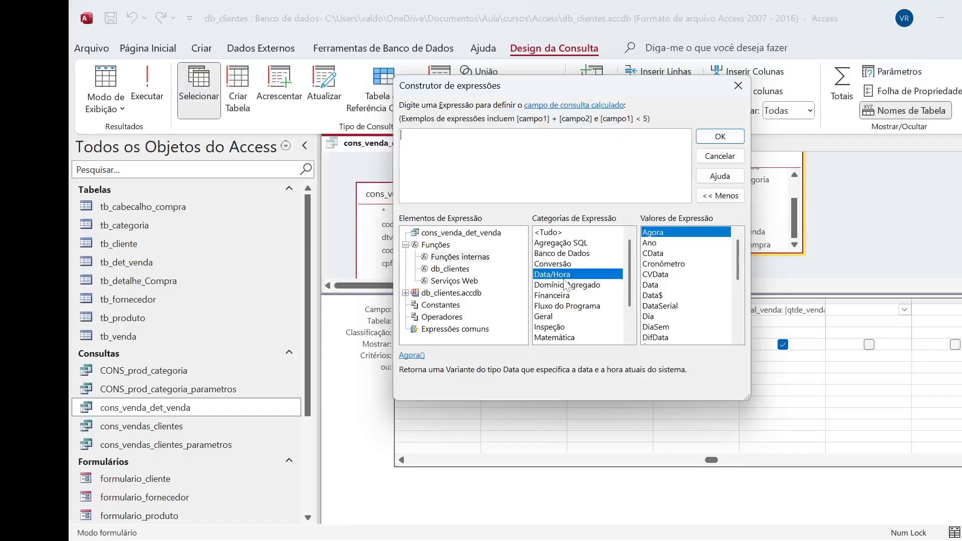
click(571, 285)
click(566, 296)
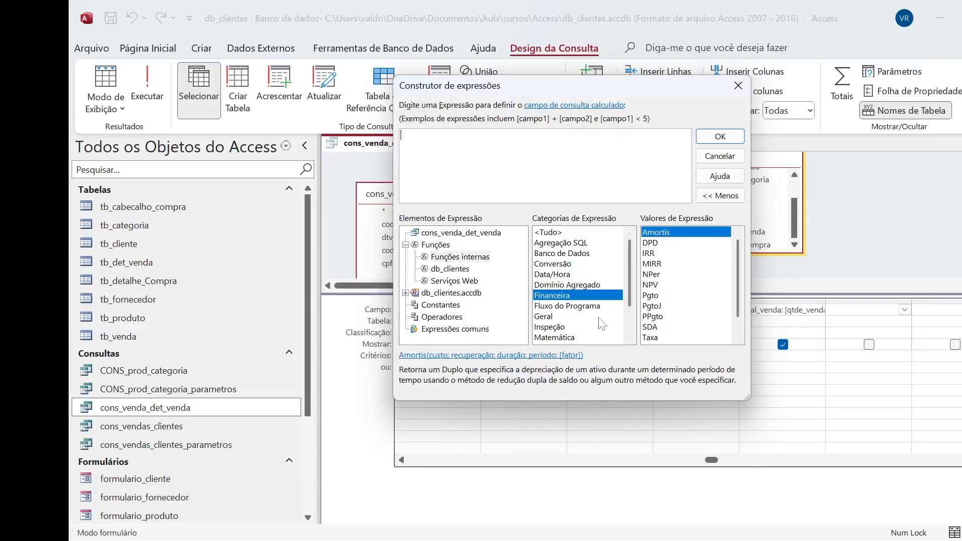
click(571, 308)
click(555, 327)
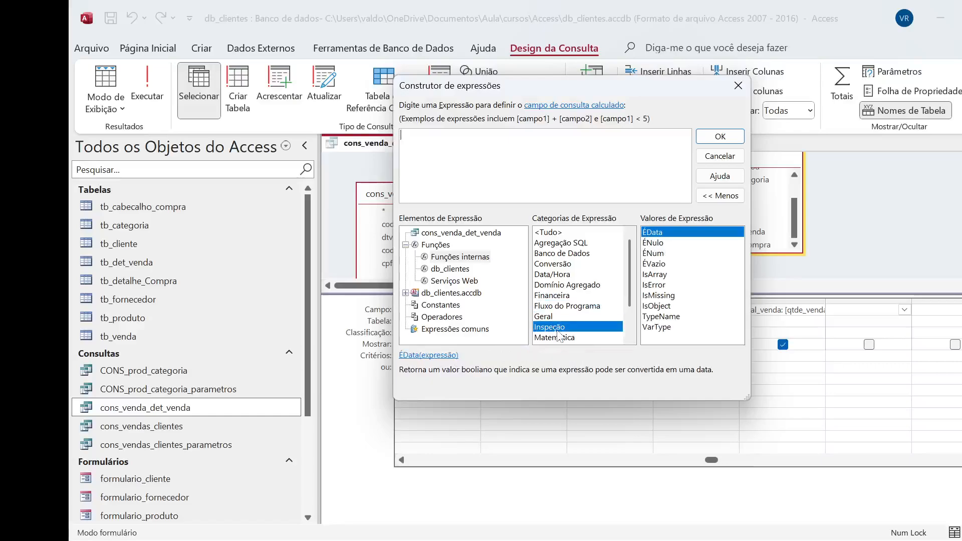
click(563, 340)
click(559, 329)
Look at the Agregação SQL functions and read the descriptions of Máx and Média
click(563, 243)
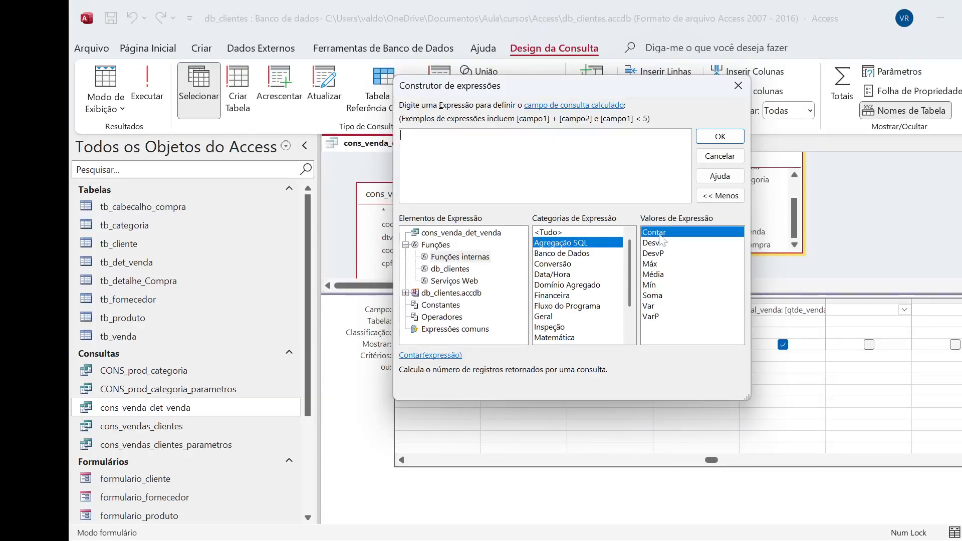
click(659, 265)
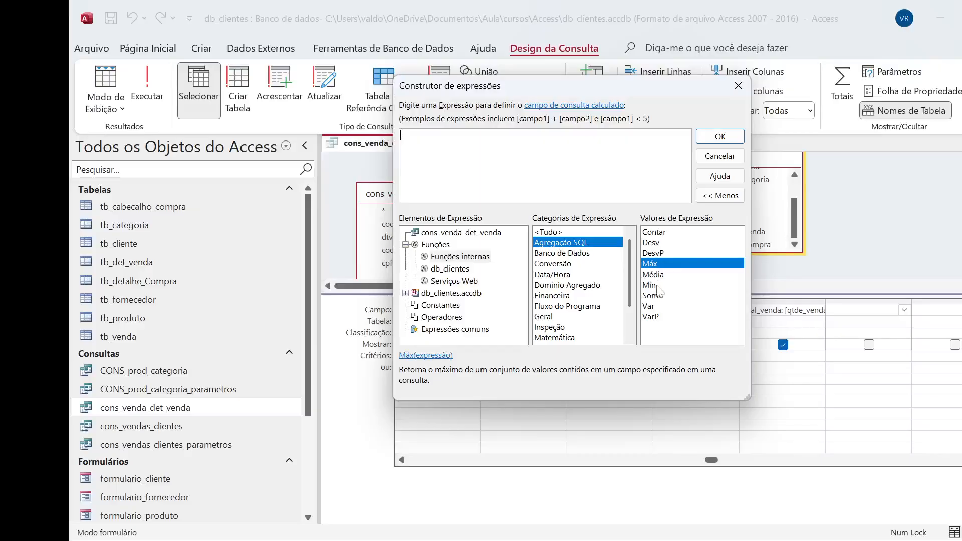
click(655, 276)
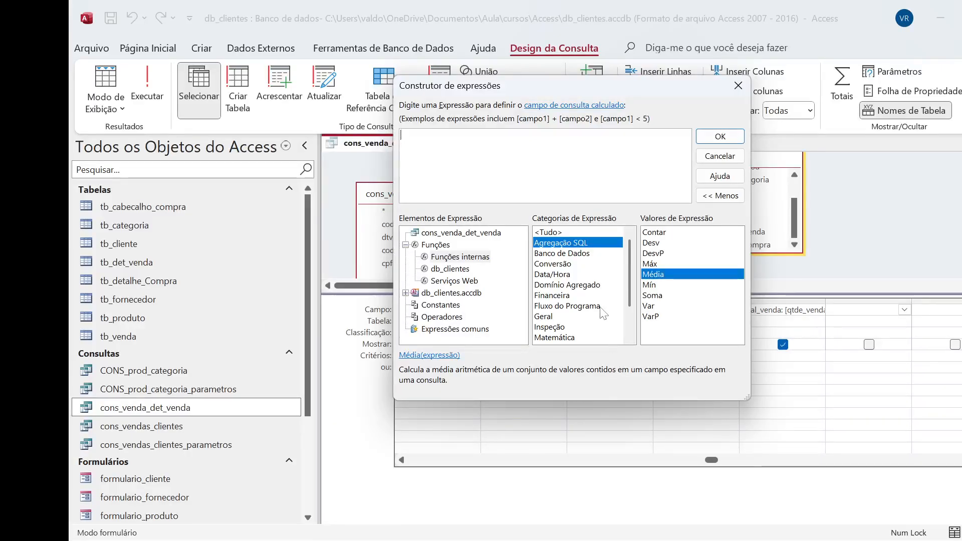
Review the functions in the Data/Hora, Fluxo do Programa, Financeira, Domínio Agregado, Geral, Banco de Dados and Conversão categories
click(544, 266)
click(551, 276)
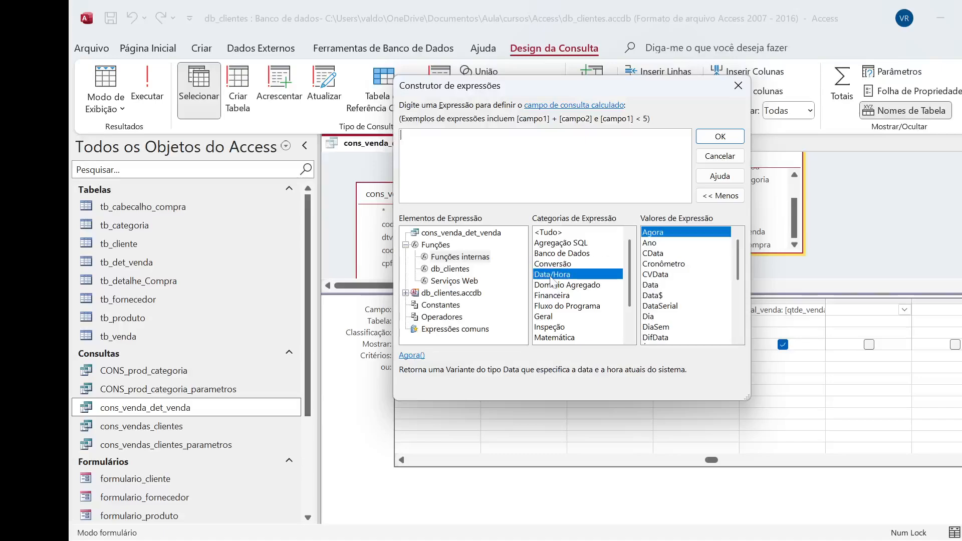
click(578, 307)
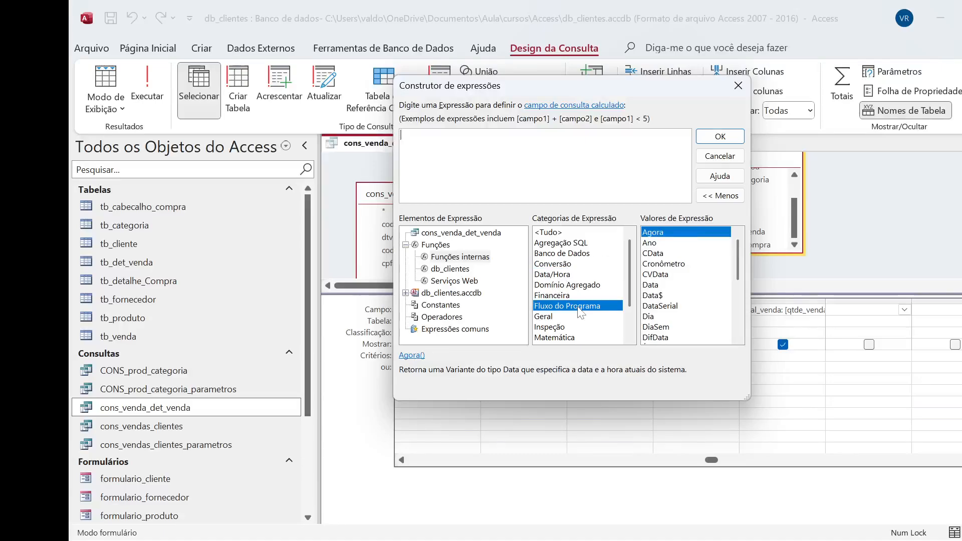
click(551, 297)
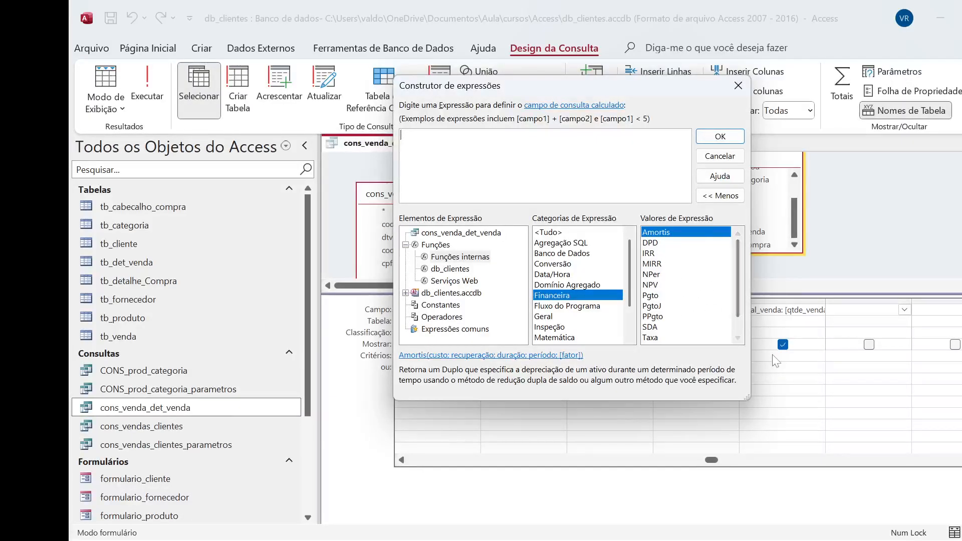
scroll(735, 292, down, 1)
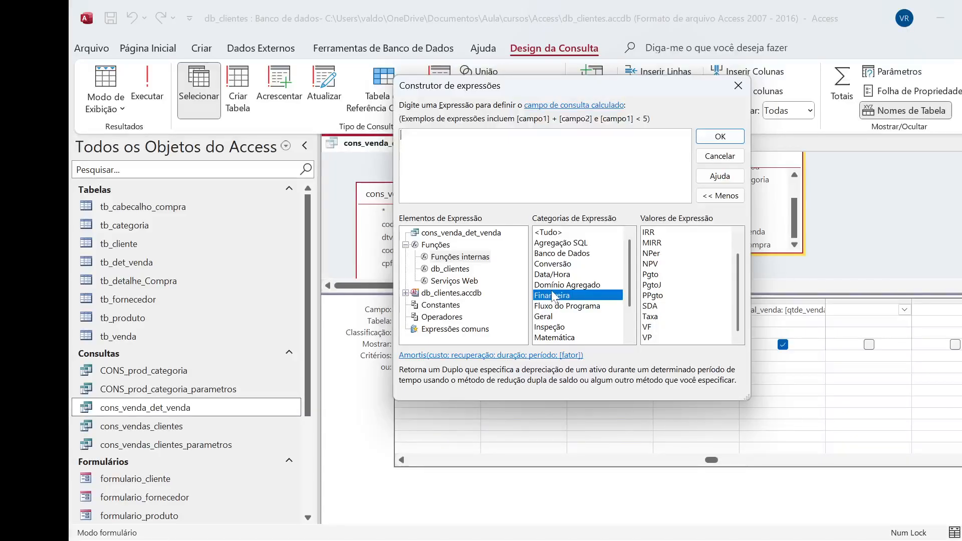
click(571, 285)
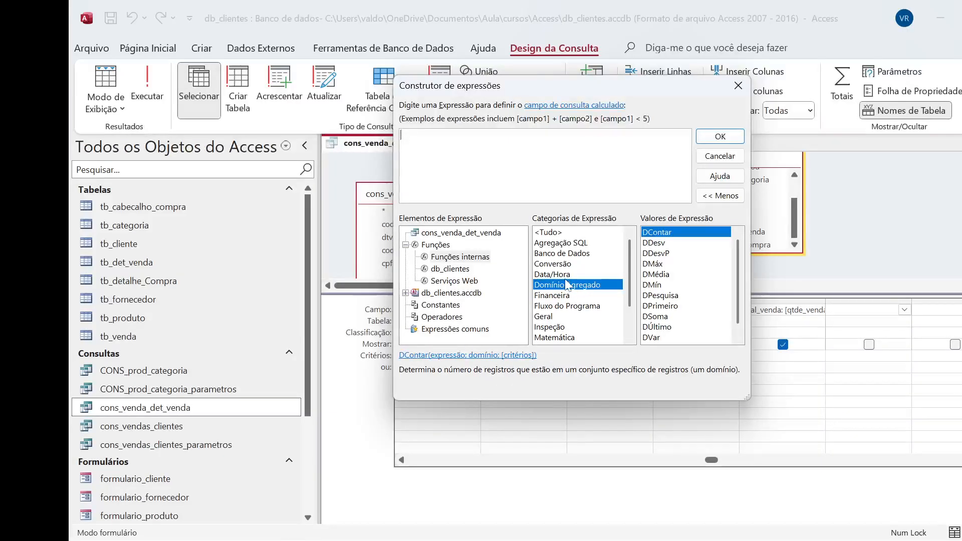
scroll(566, 324, down, 3)
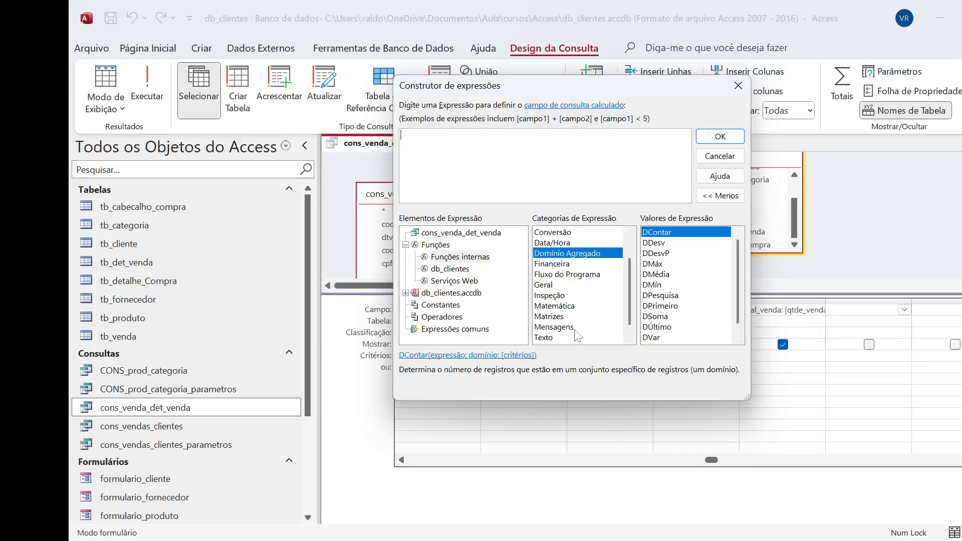
click(559, 299)
click(550, 284)
scroll(582, 276, up, 3)
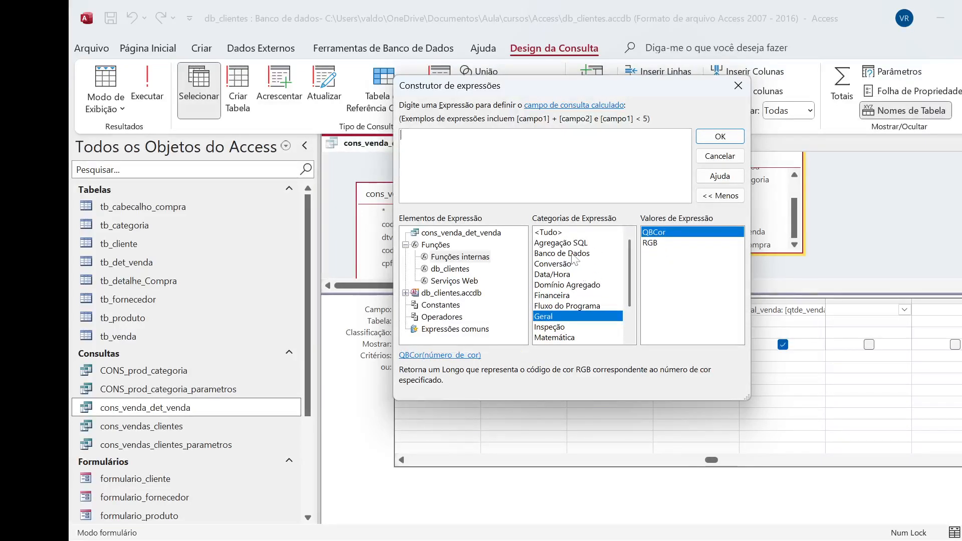
click(567, 254)
click(568, 265)
click(568, 285)
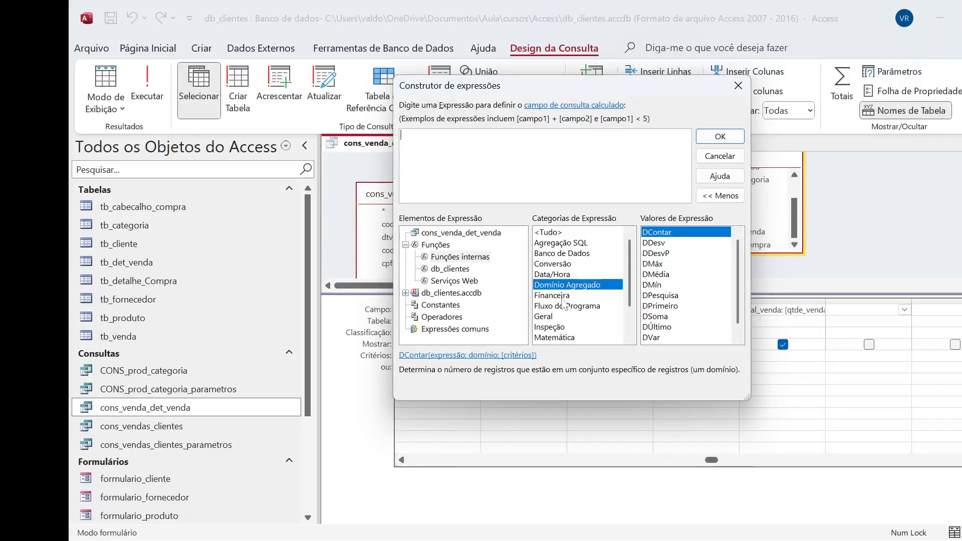
click(561, 296)
Look up the syntax of the SeImed function in the Fluxo do Programa category
click(573, 306)
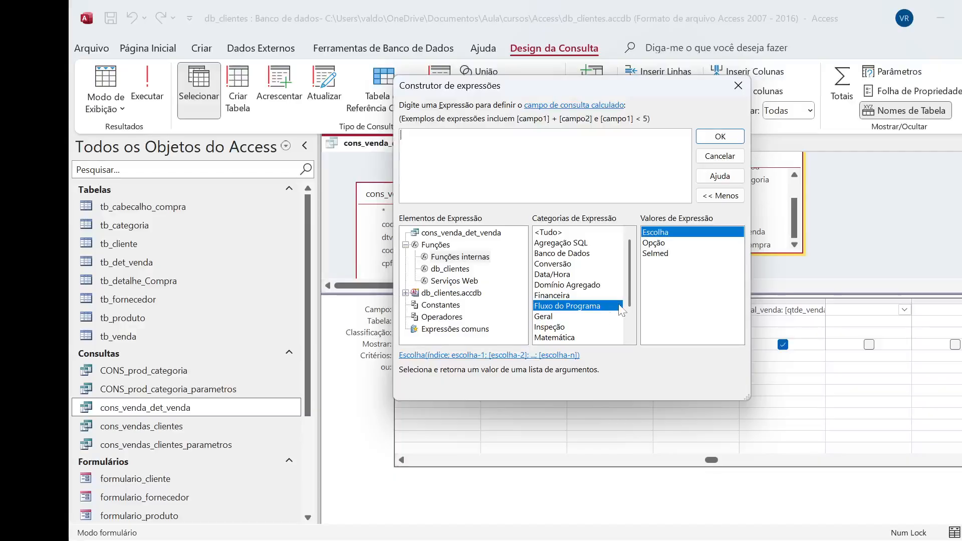
click(655, 254)
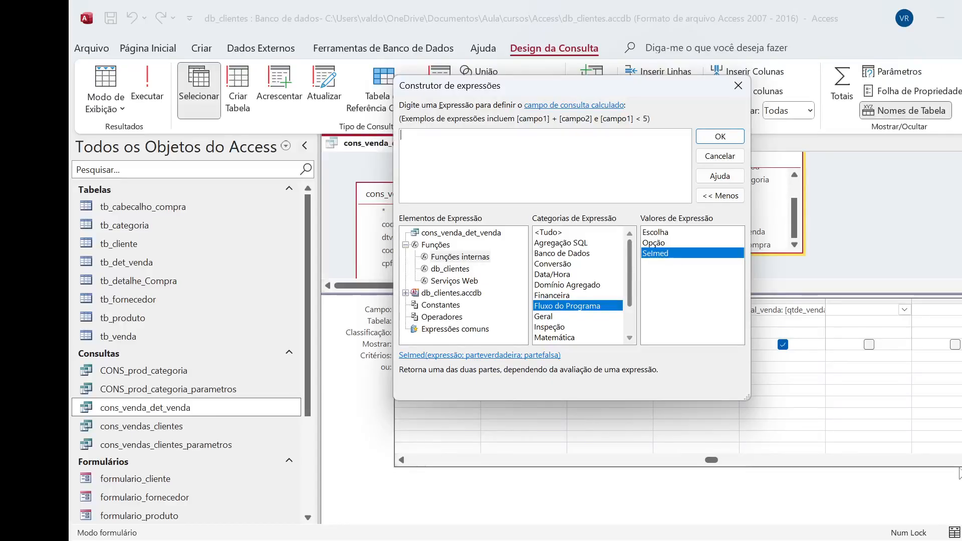
drag(543, 85, 578, 134)
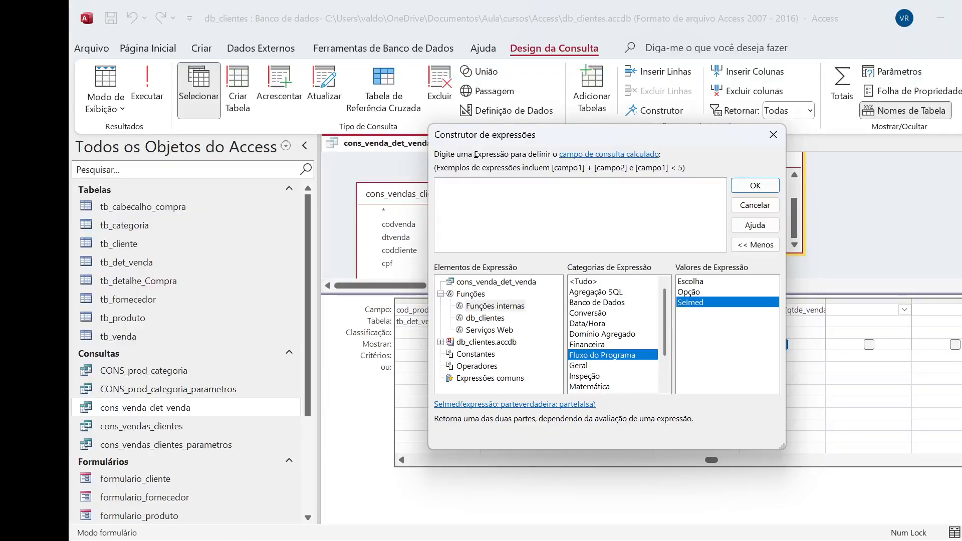
Start the expression with the calculated field name situacao followed by the SeImed function and an opening parenthesis
text(suty)
key(BackSpace)
key(BackSpace)
text(ituacao)
key(BackSpace)
text(md)
key(BackSpace)
text(ed()
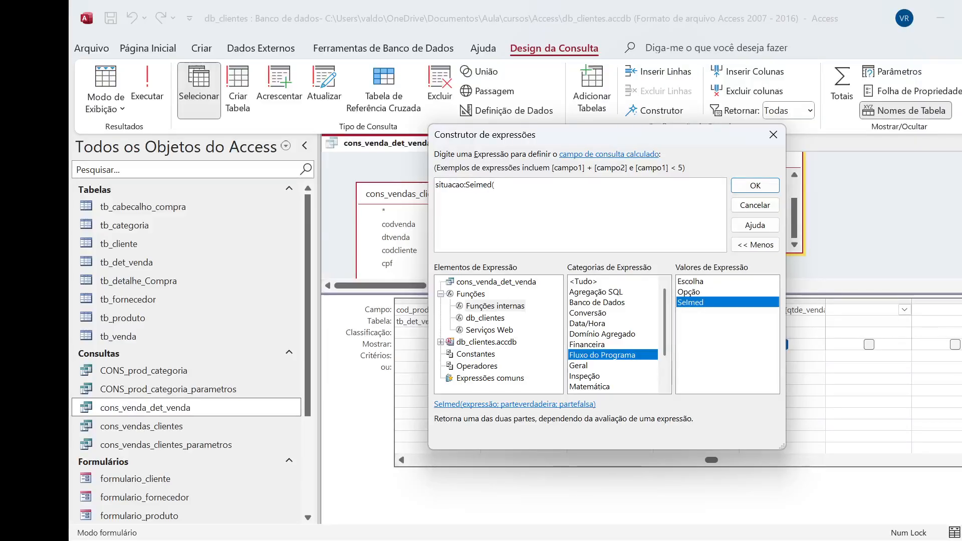
Enter [qtde_venda]<10 as the condition of the SeImed function, picking qtde_venda from the suggested names
drag(579, 137, 613, 175)
text(qatd)
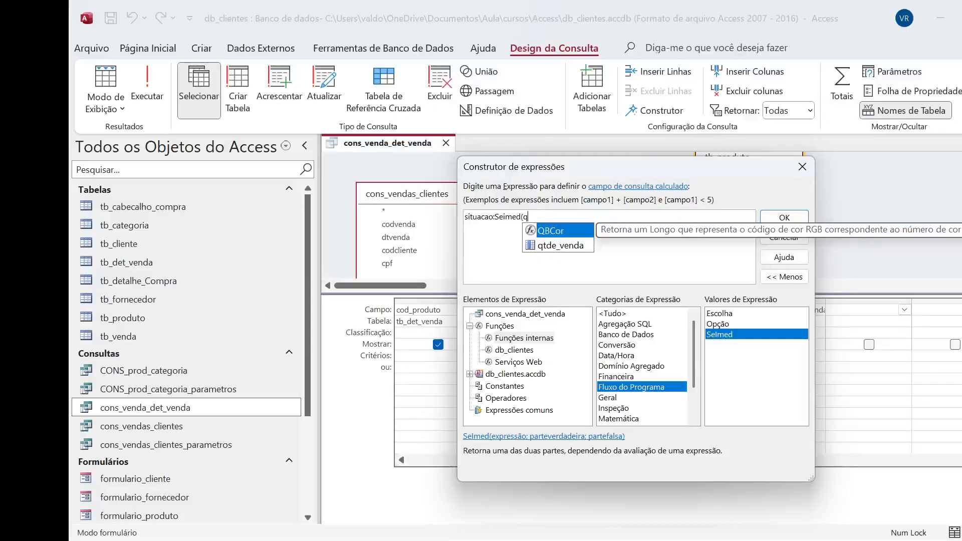
drag(602, 169, 650, 204)
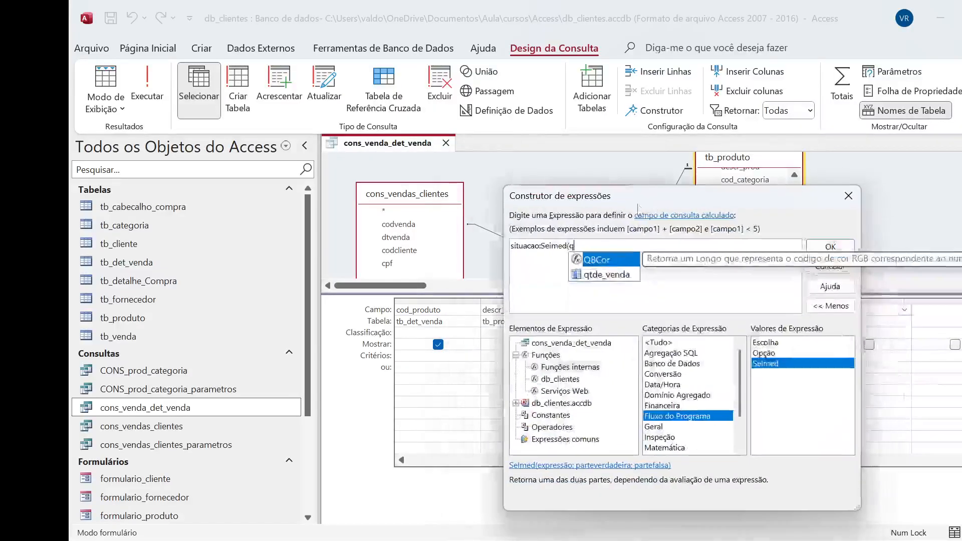
click(623, 275)
double_click(622, 277)
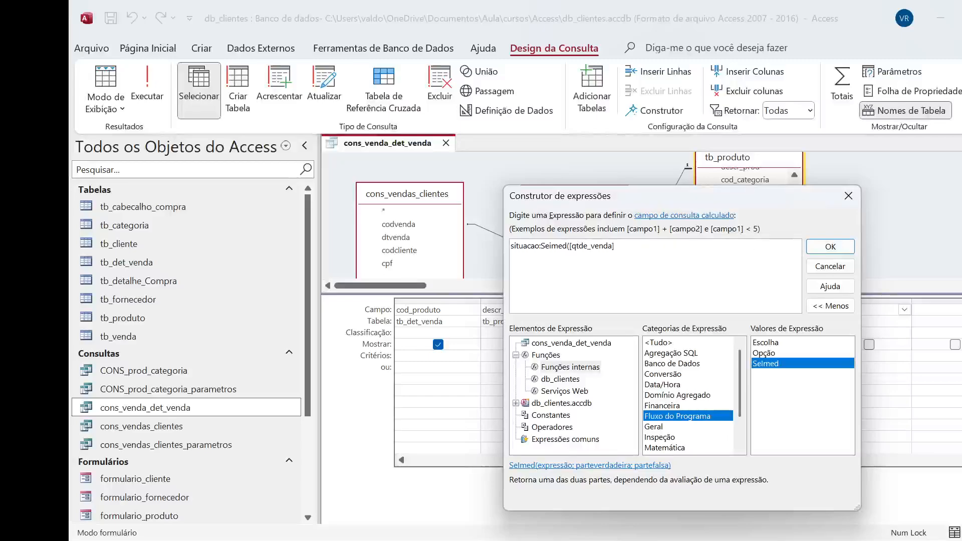
text(<10)
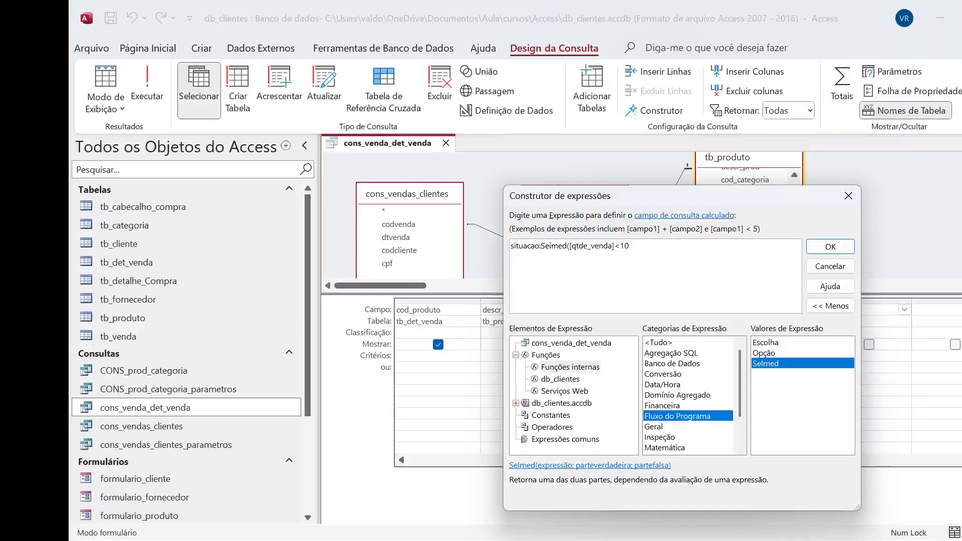
Rename the calculated field in the expression to situacao_venda
key(shift+Left)
key(shift+Left)
key(shift+Left)
key(shift+Left)
key(shift+Left)
key(shift+Left)
key(shift+Left)
key(Left)
key(Left)
key(Left)
key(Left)
key(Left)
key(Left)
key(Left)
key(Left)
key(shift+Right)
key(shift+Right)
key(Right)
key(Right)
text(_venda)
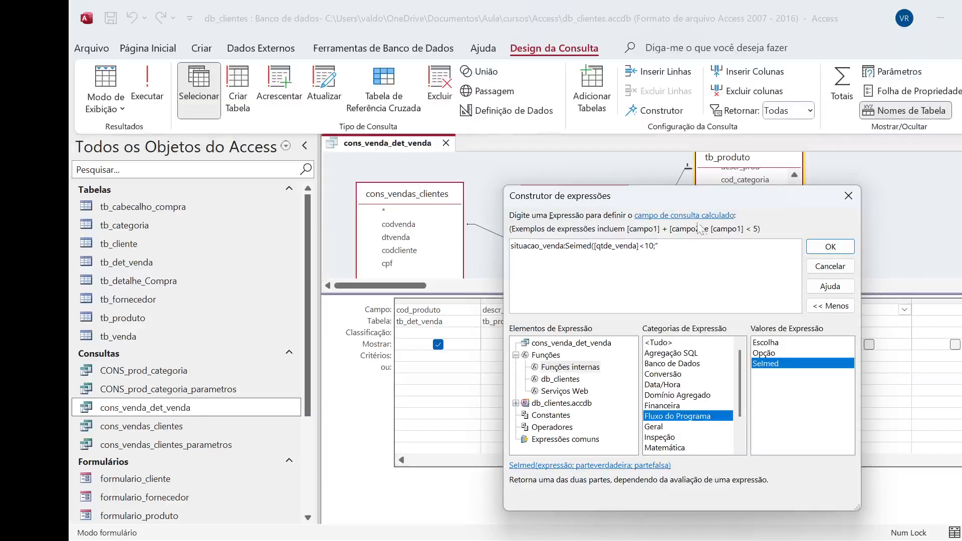
Set "Baixa" as the SeImed function's true result and start a nested SeImed function as its false result
click(660, 246)
text(Alt)
text(Baix)
text(a";)
text(Sei)
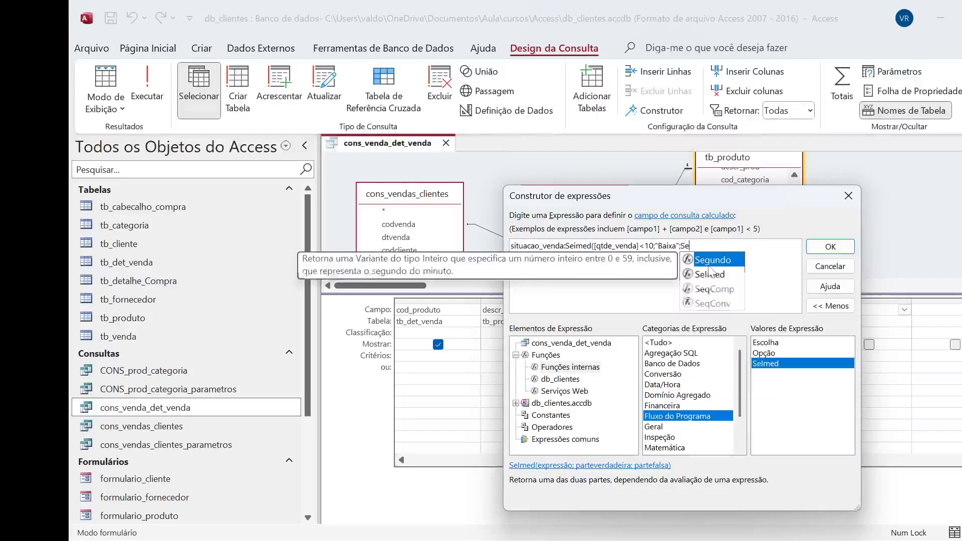
text(m)
double_click(709, 260)
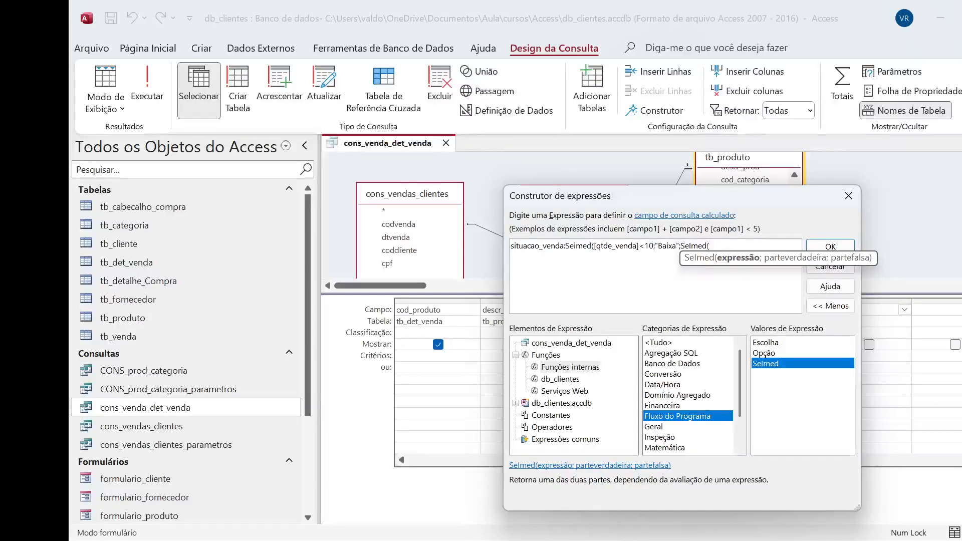
Reuse the first condition in the nested SeImed function and change the copy to [qtde_venda]>20
drag(655, 246, 595, 245)
key(ctrl+c)
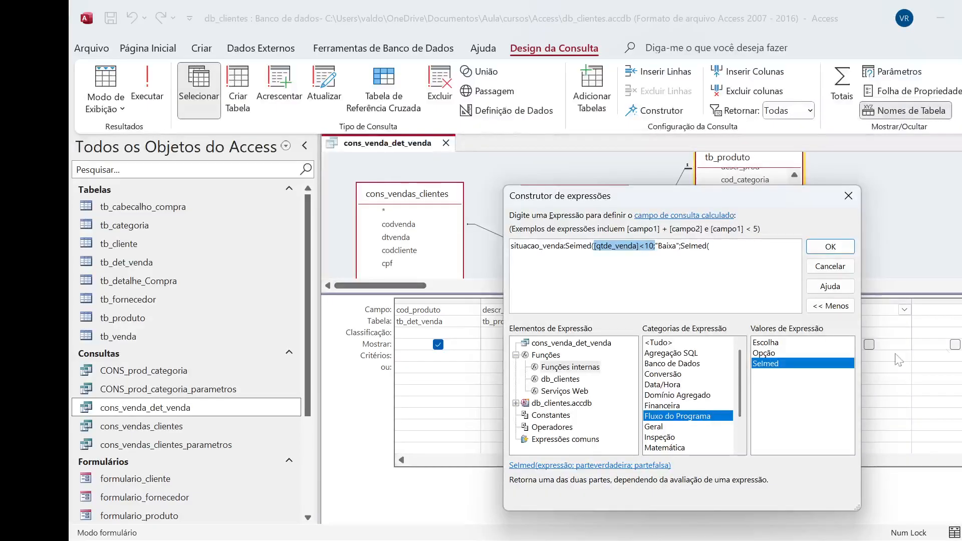
key(End)
key(ctrl+v)
text(;)
key(Left)
key(Left)
key(Left)
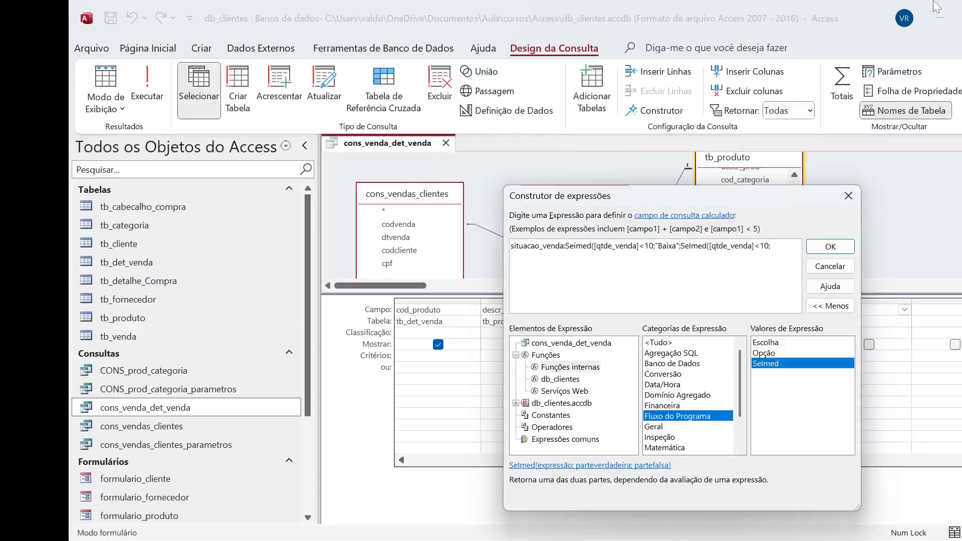
key(BackSpace)
text(>)
key(shift+Right)
text(20;)
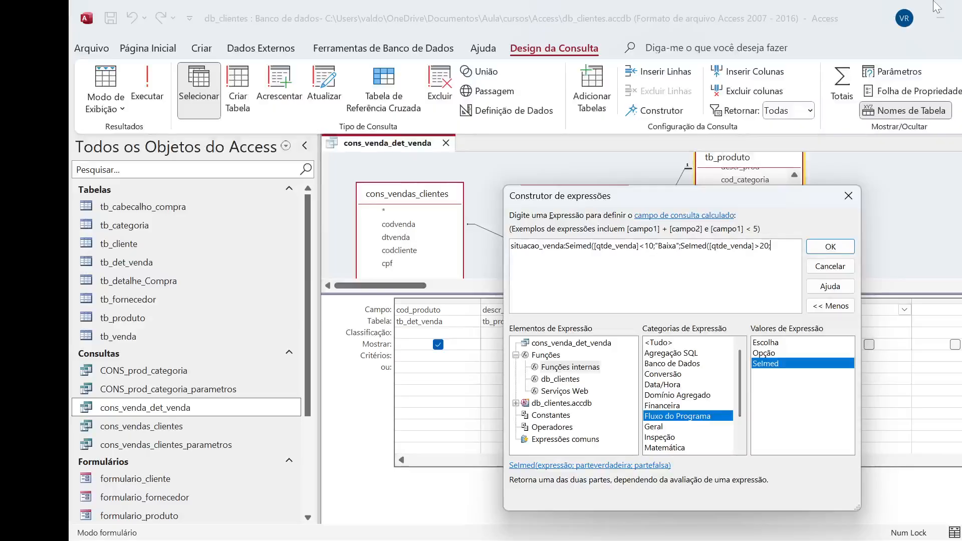
text("aq)
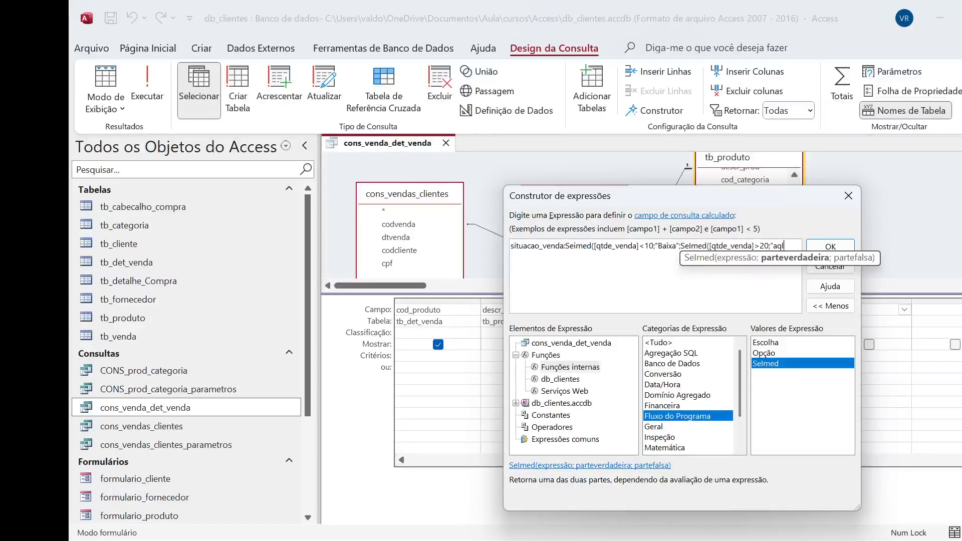
Set "Alta" as the nested SeImed function's true result
key(BackSpace)
key(BackSpace)
key(BackSpace)
key(BackSpace)
text(a)
key(Caps_Lock)
text(LTA)
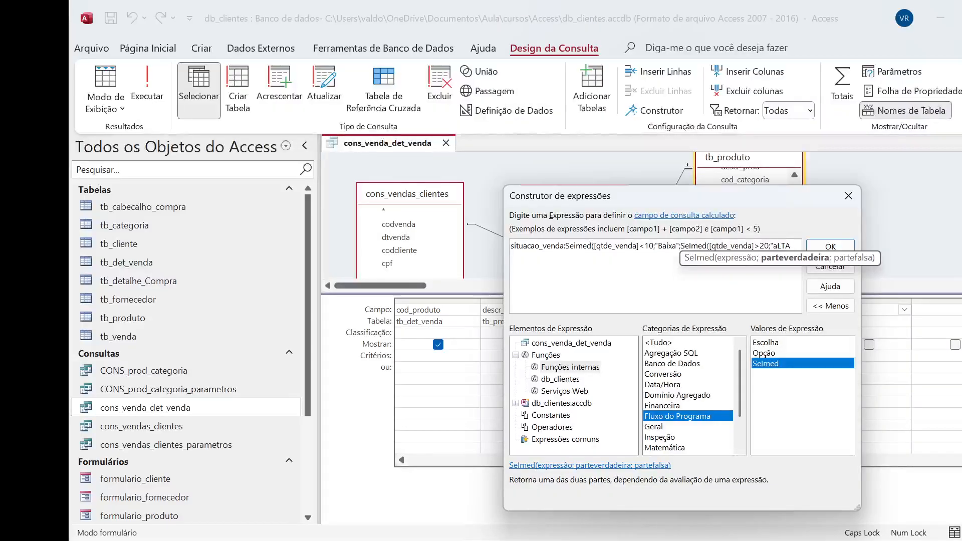
key(BackSpace)
key(Caps_Lock)
text(lta";)
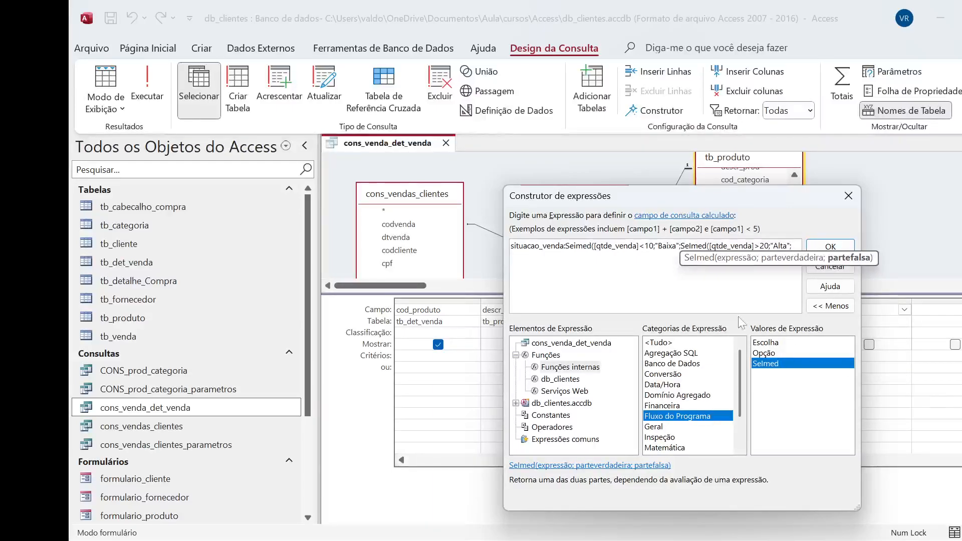
Set "Media" as the nested SeImed function's false result, close both functions and accept the situacao_venda expression
click(653, 246)
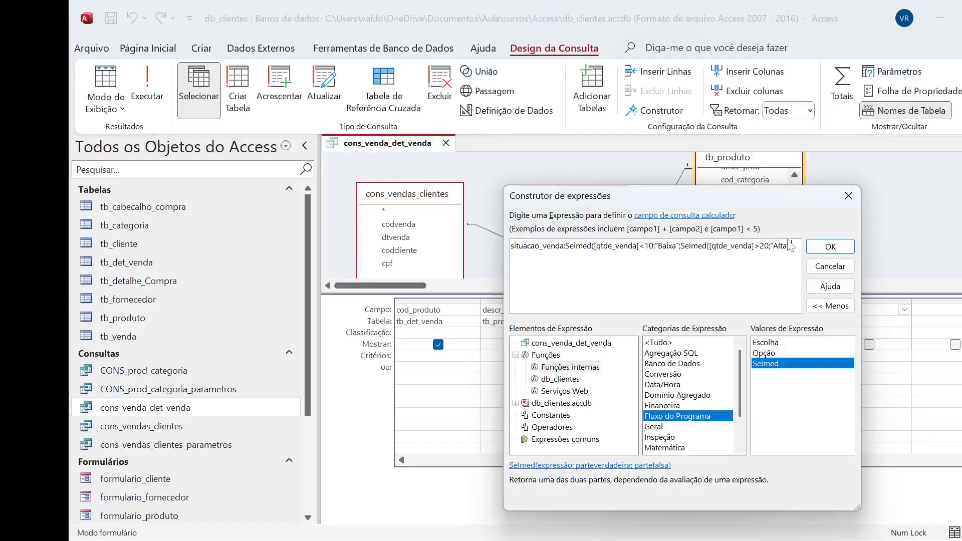
text(";"Medi)
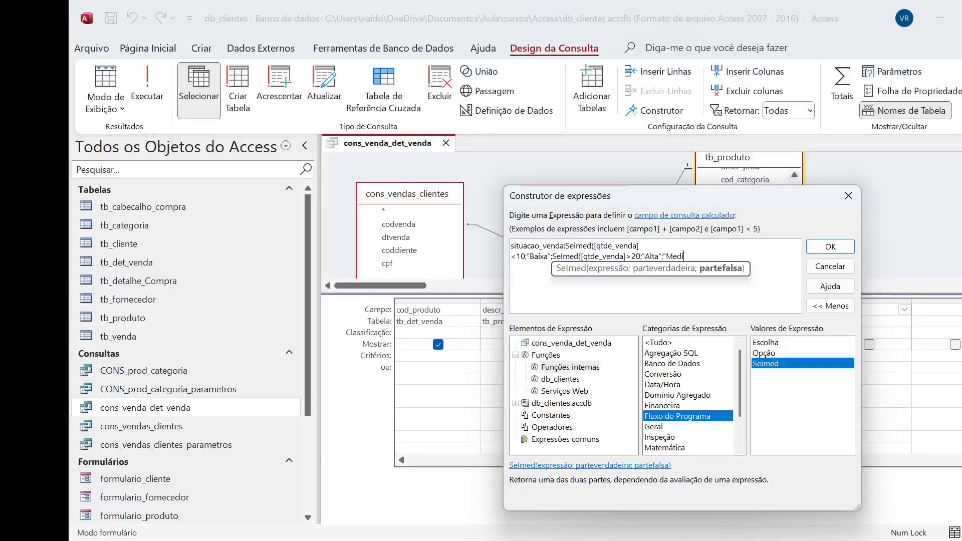
text(a"))
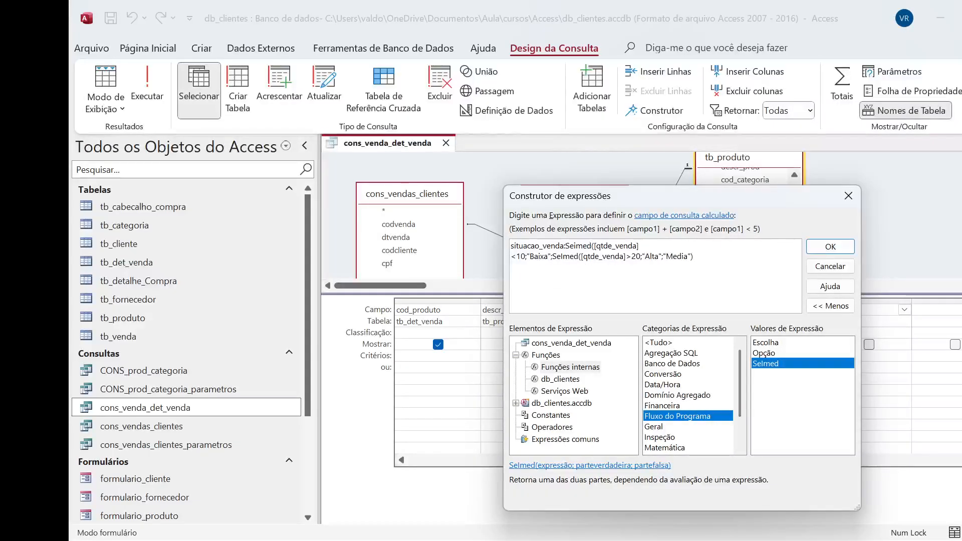
text())
click(835, 255)
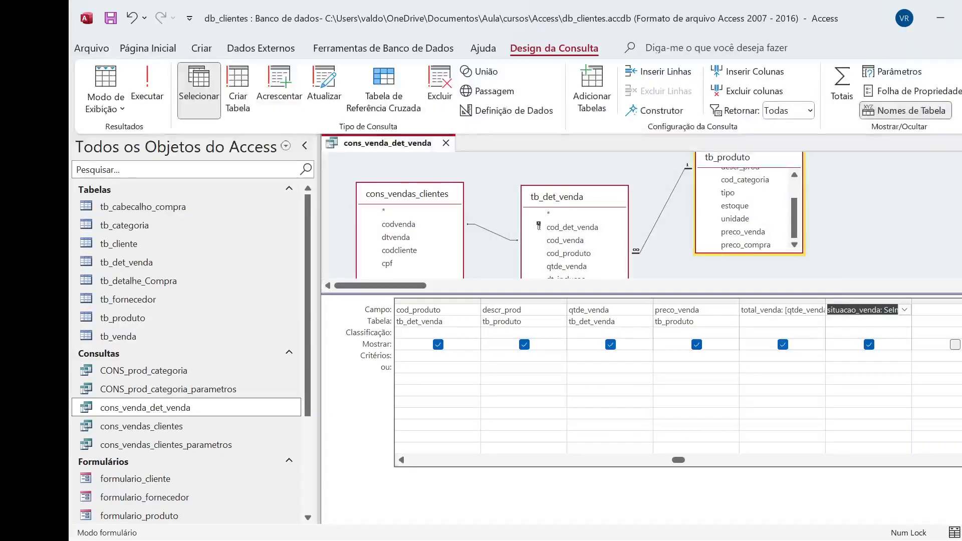
Run the query and widen the situacao_venda column so its full heading fits
click(901, 322)
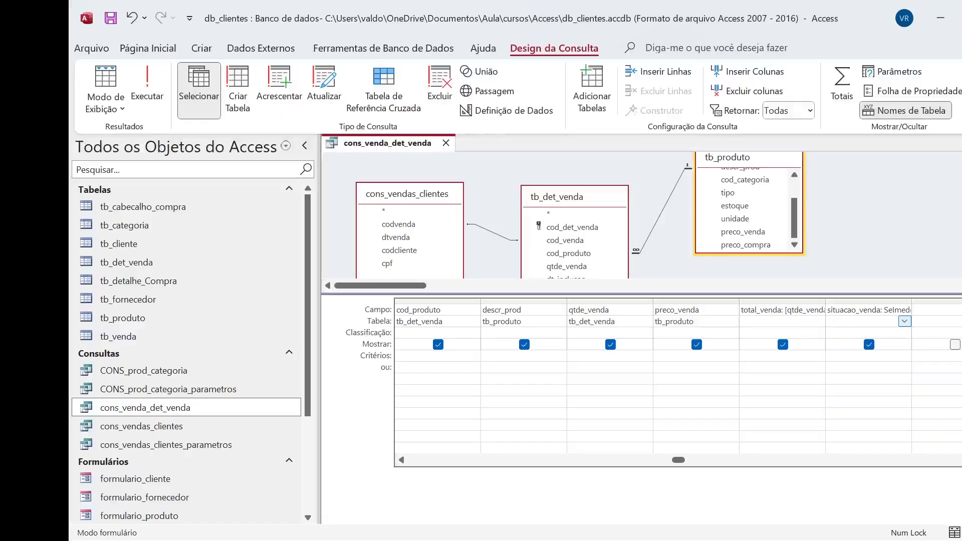
click(148, 95)
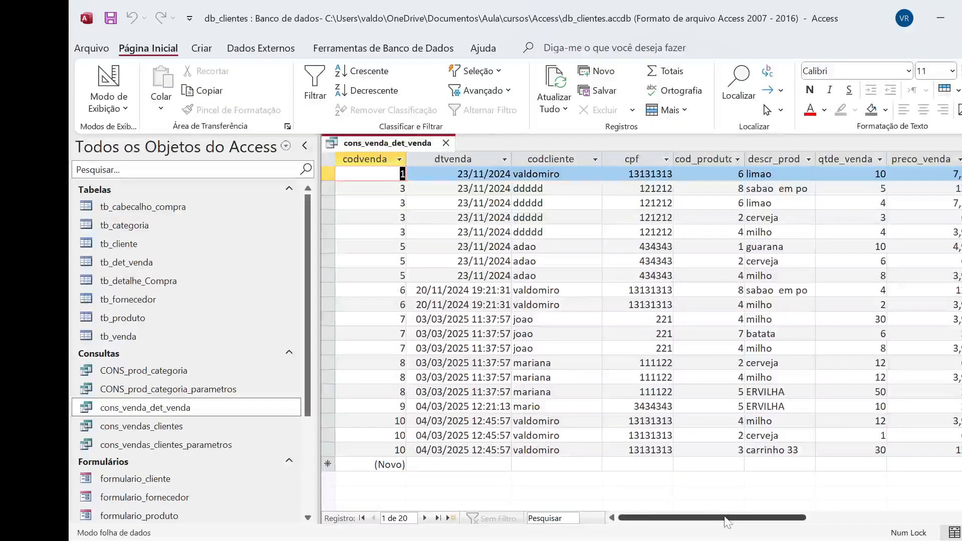
drag(727, 517, 789, 538)
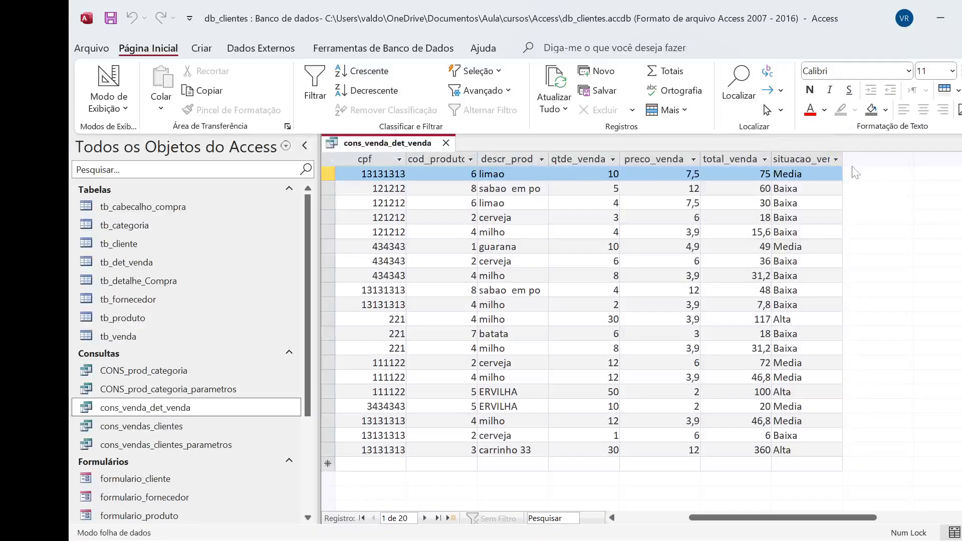
drag(842, 161, 892, 163)
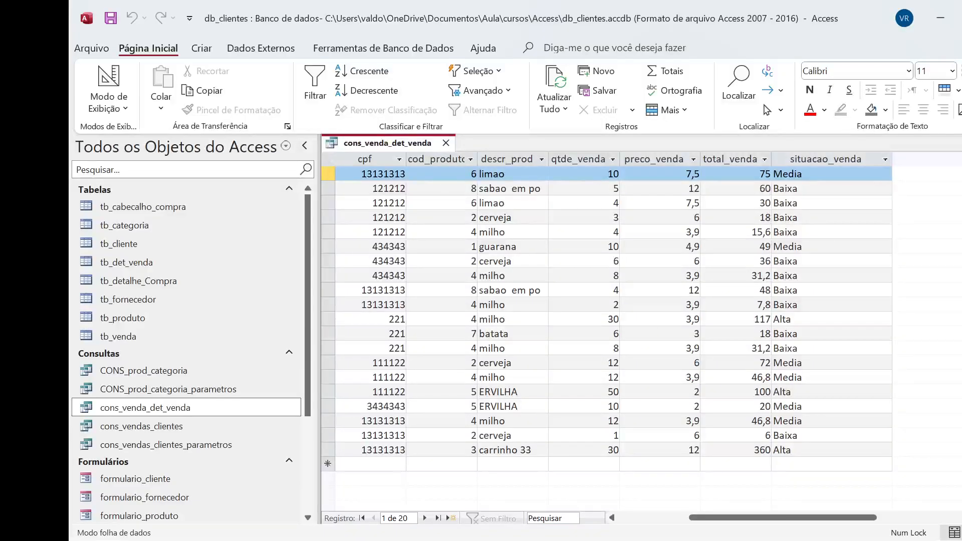
Compare qtde_venda with the situacao_venda classification in several records of the query results
click(323, 244)
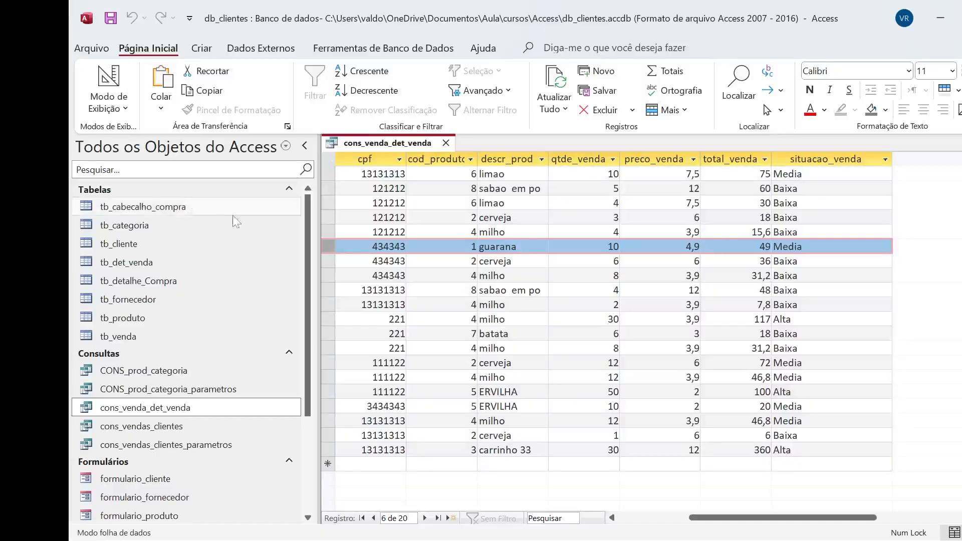
click(333, 188)
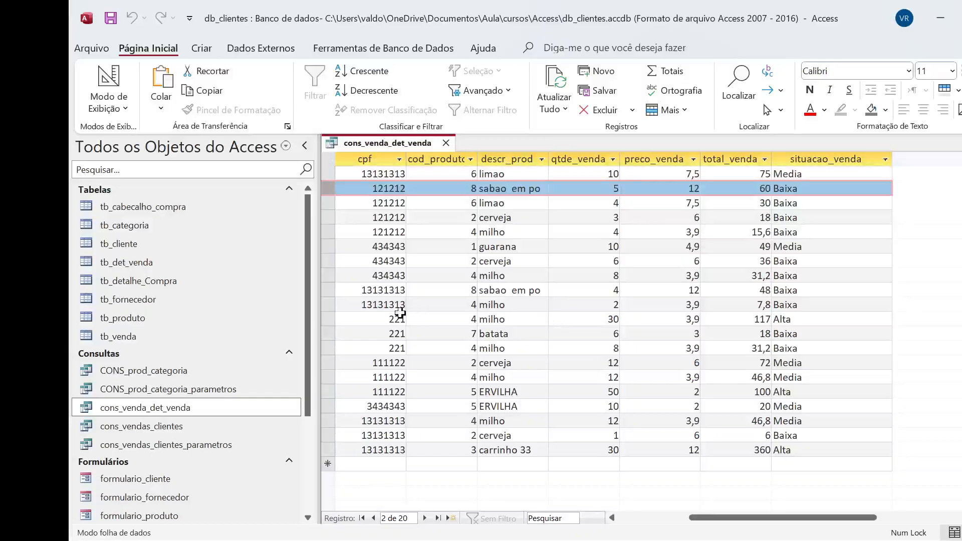
click(322, 317)
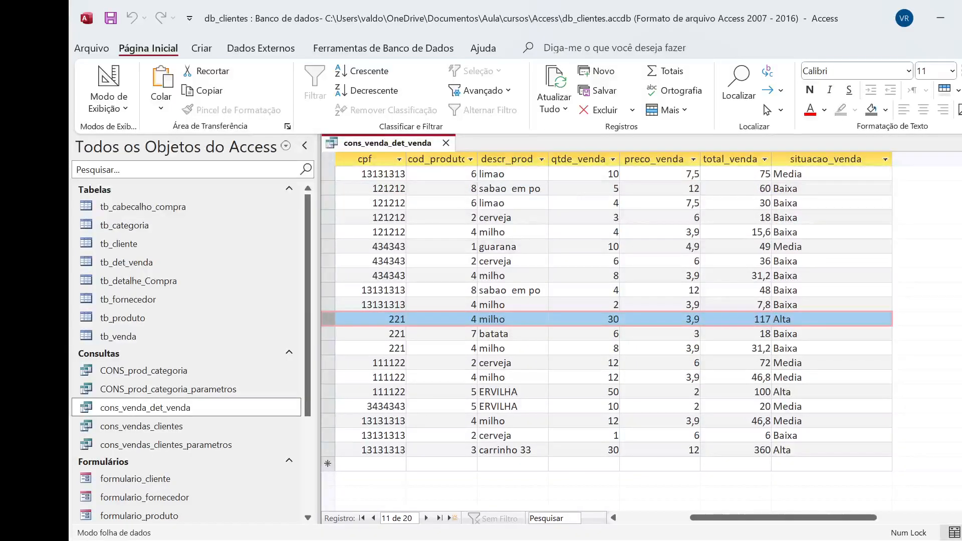
click(812, 177)
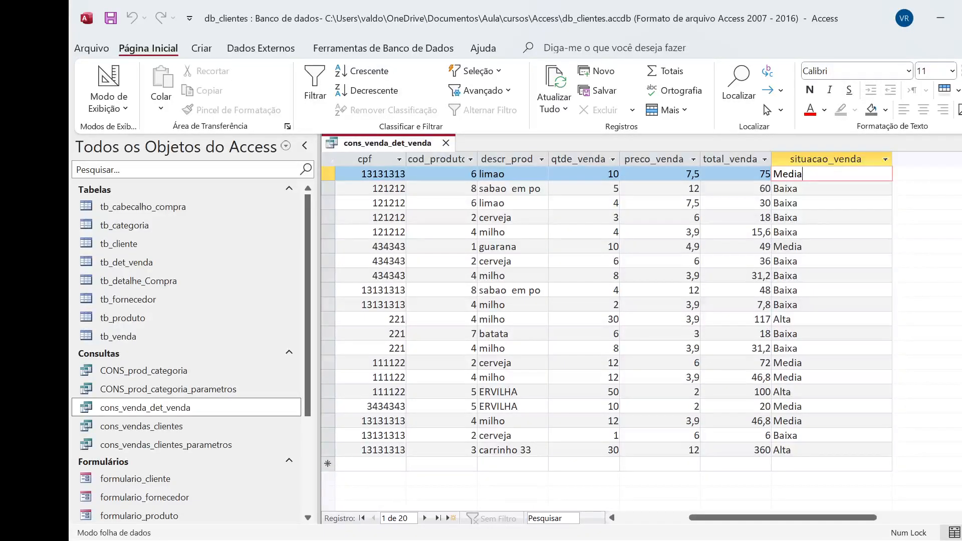
click(799, 157)
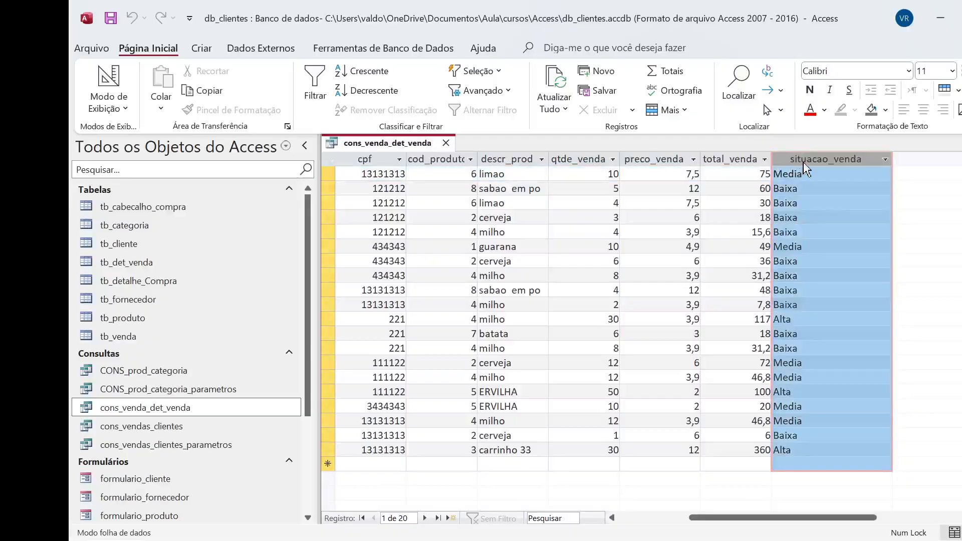
click(807, 174)
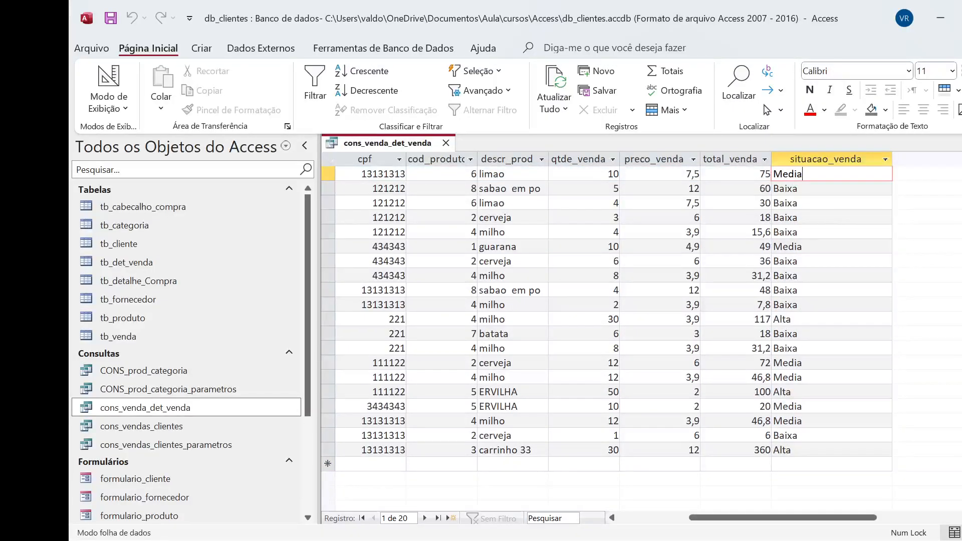
click(807, 156)
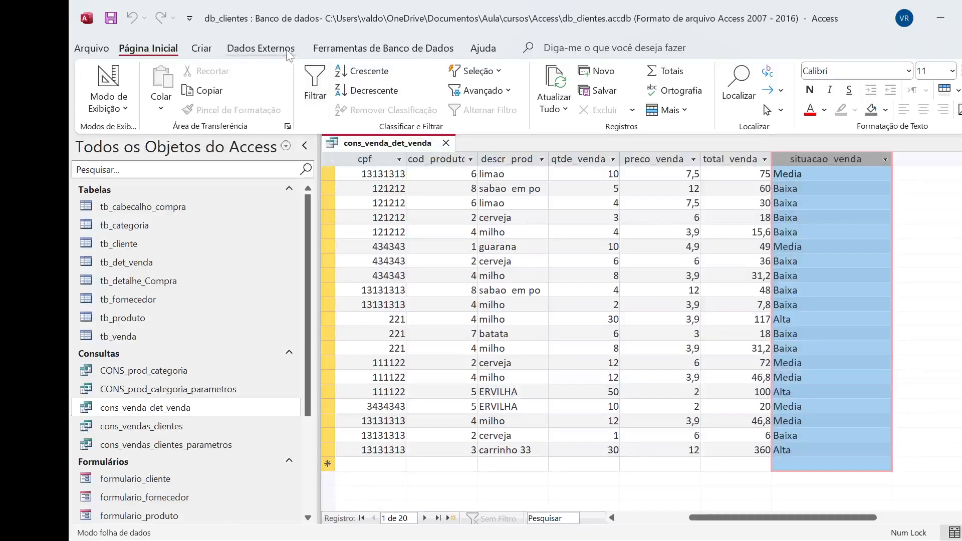
Close the cons_venda_det_venda query keeping its changes, reopen it to check it, and close it again
click(445, 144)
click(168, 426)
double_click(168, 407)
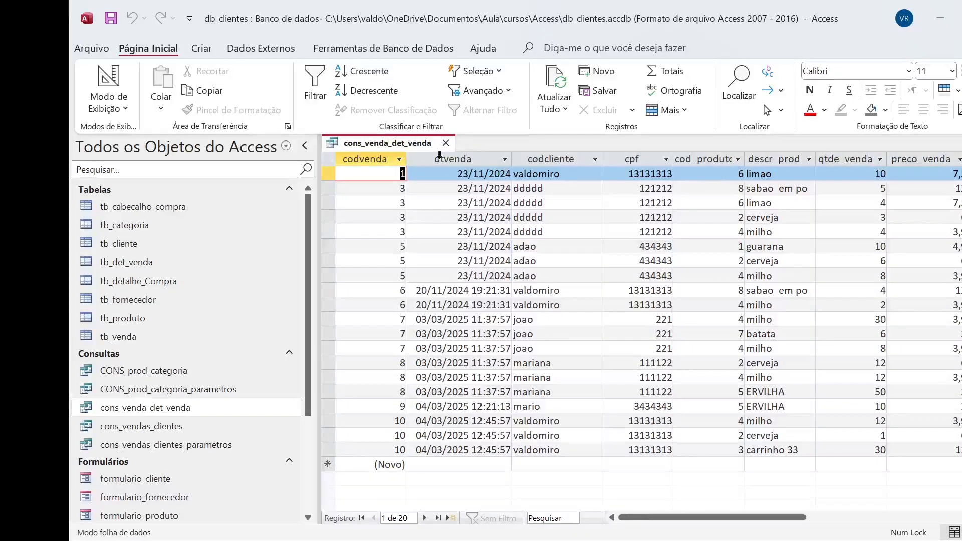
click(445, 142)
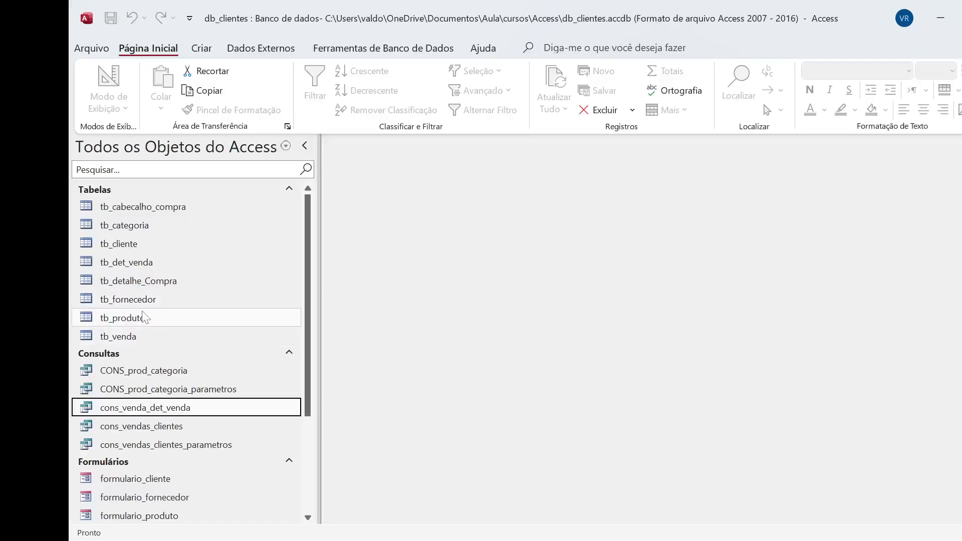
In the tb_det_venda table, set qtde_venda of the first record to 13 and close the table
double_click(153, 266)
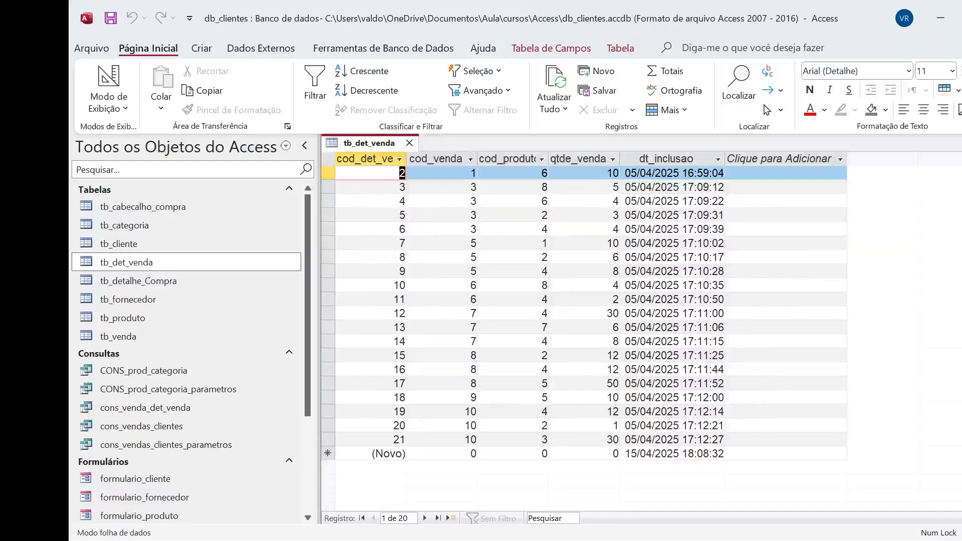
click(614, 175)
text(13)
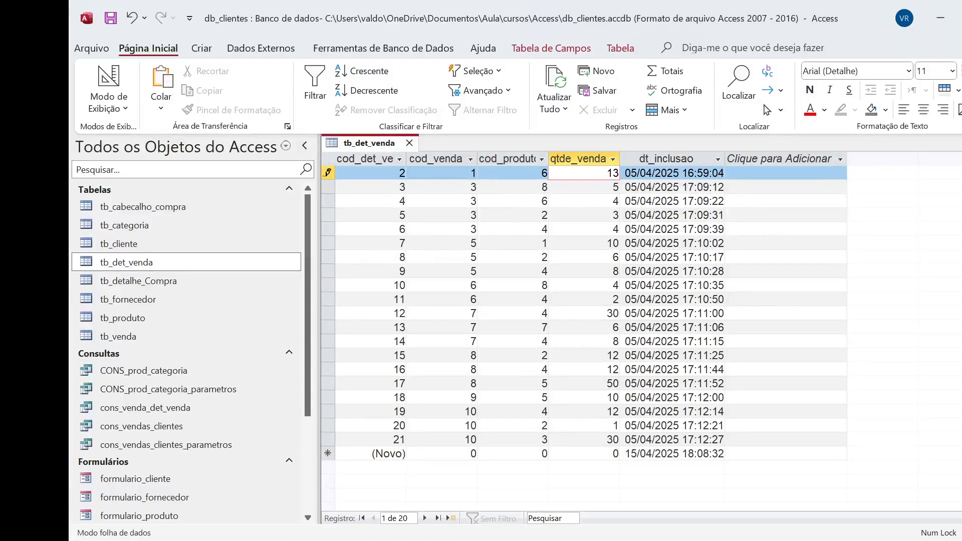
key(Down)
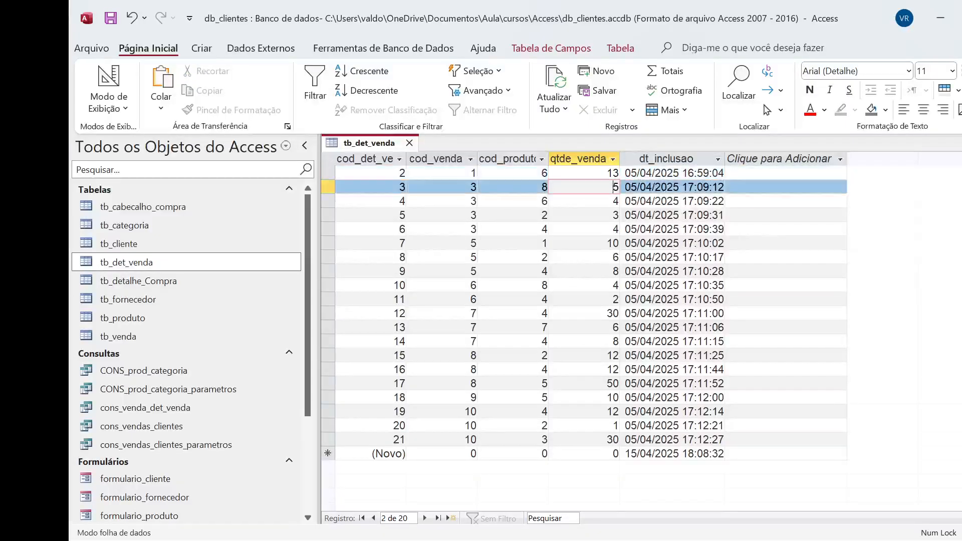
click(409, 143)
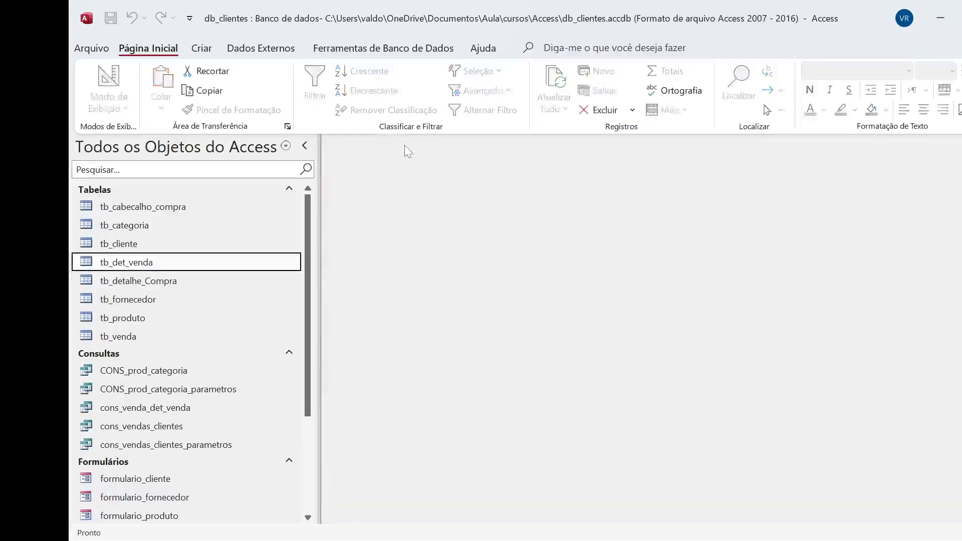
Reopen the cons_venda_det_venda query and check total_venda and situacao_venda for the first record
double_click(172, 409)
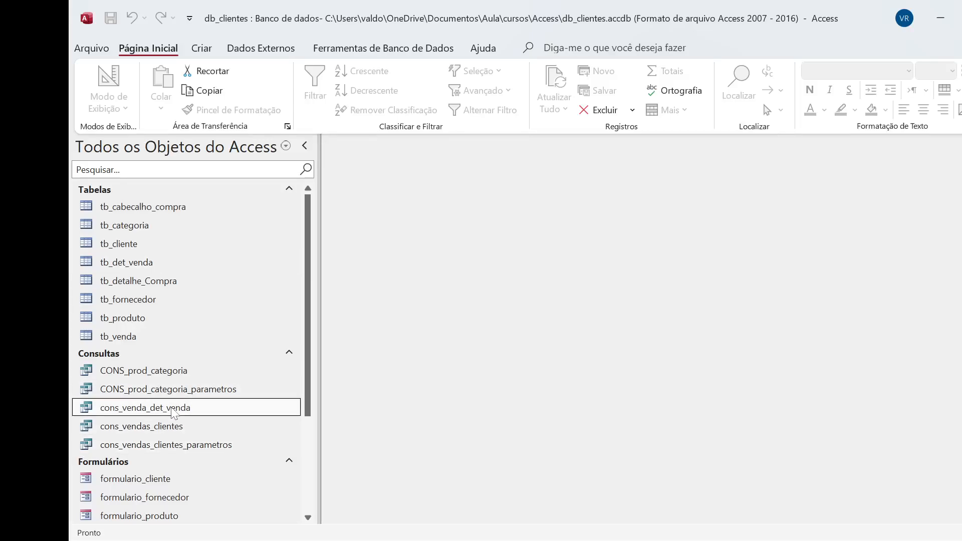
drag(794, 520, 865, 520)
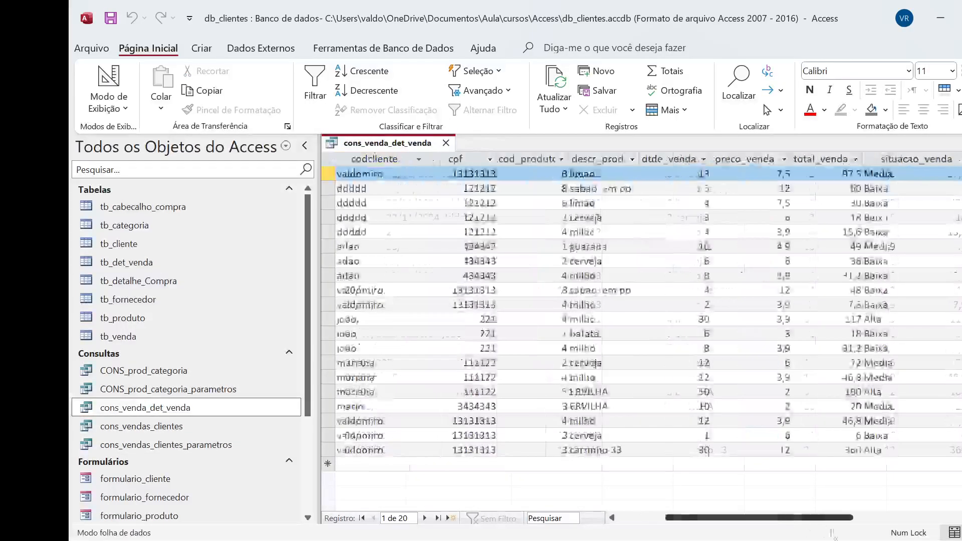
click(328, 174)
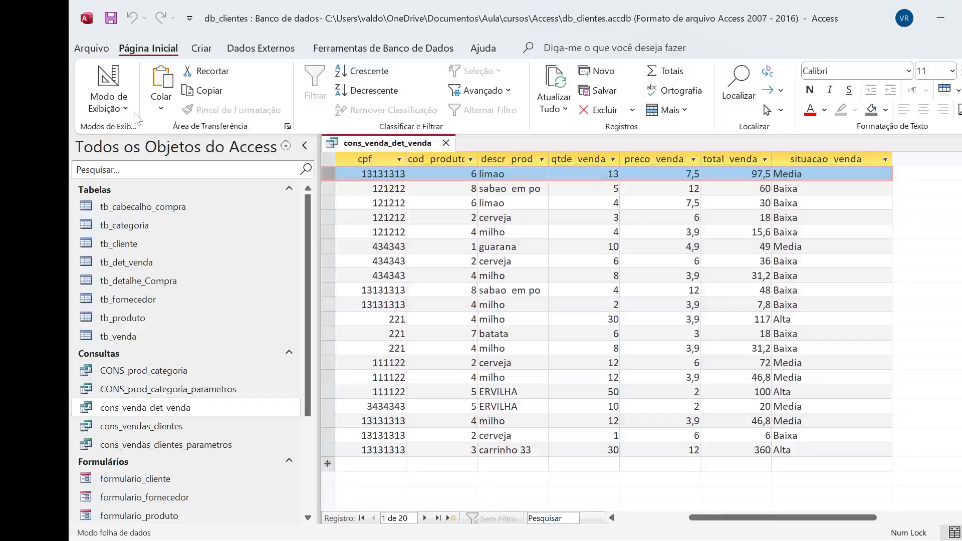
Switch the query to design view and review the full situacao_venda expression in an enlarged view
click(109, 103)
click(161, 203)
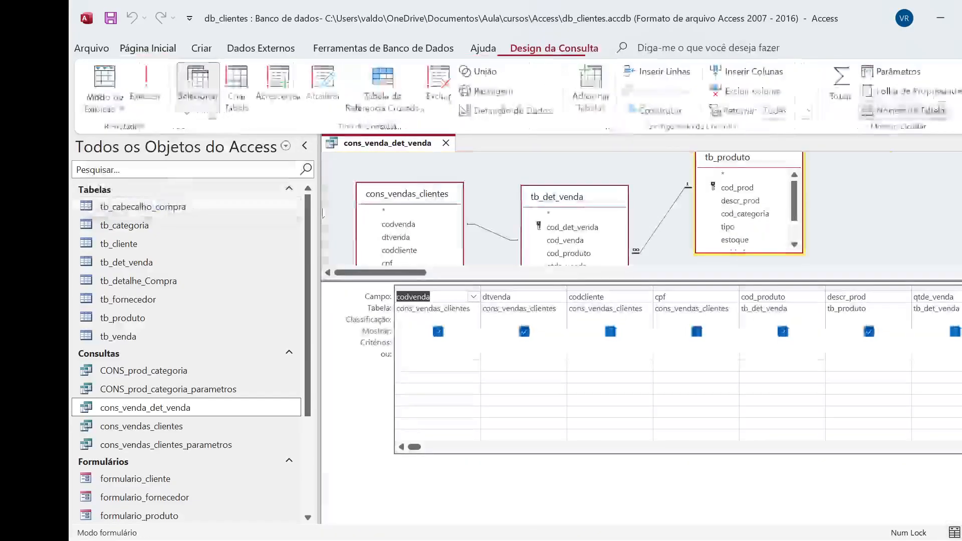
drag(415, 446, 613, 447)
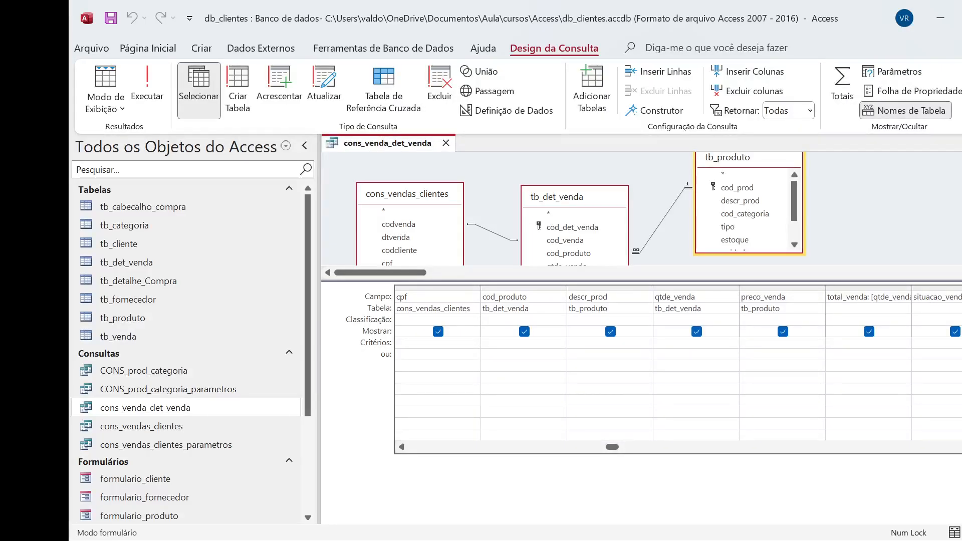
key(shift+F2)
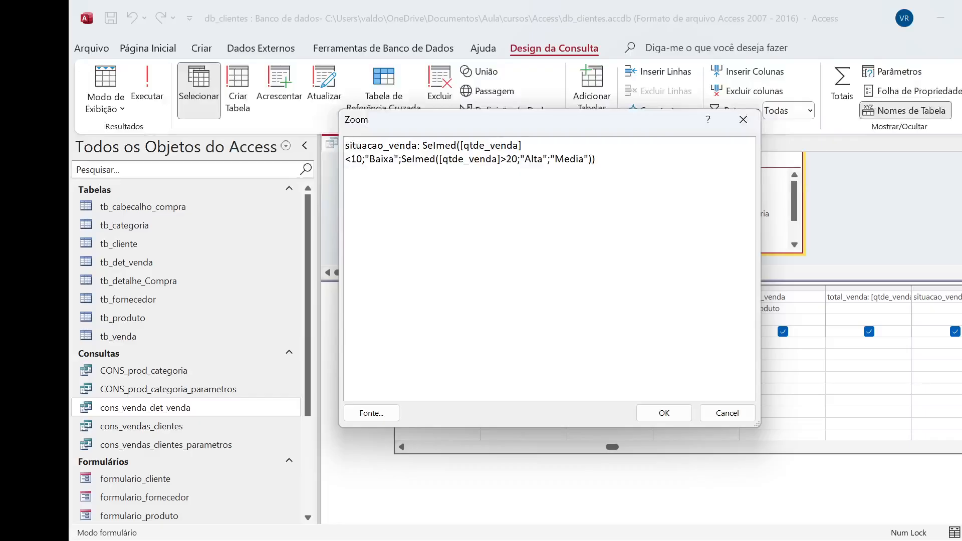
drag(423, 146, 596, 159)
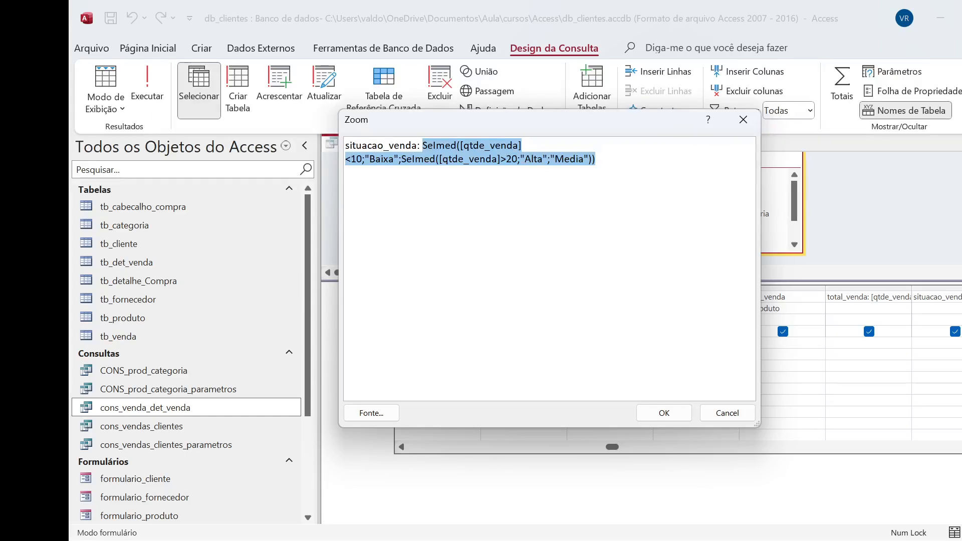
click(664, 413)
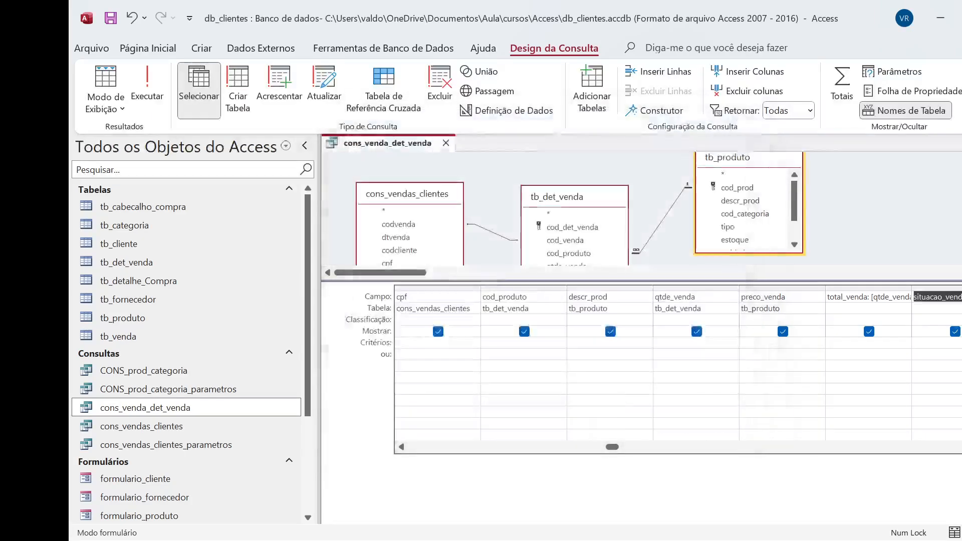
Close the enlarged view of the situacao_venda expression, then reopen it to re-read the nested SeImed conditions
key(Return)
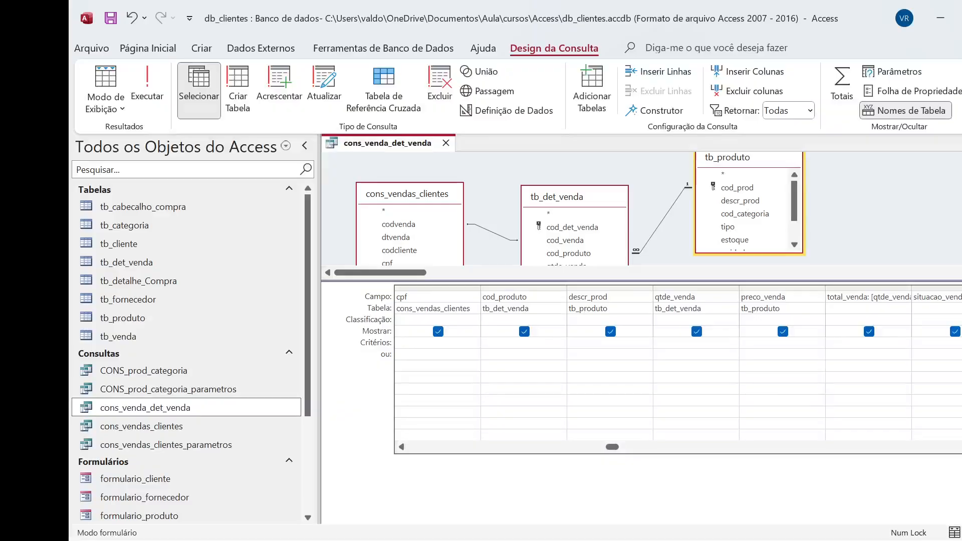
key(shift+F2)
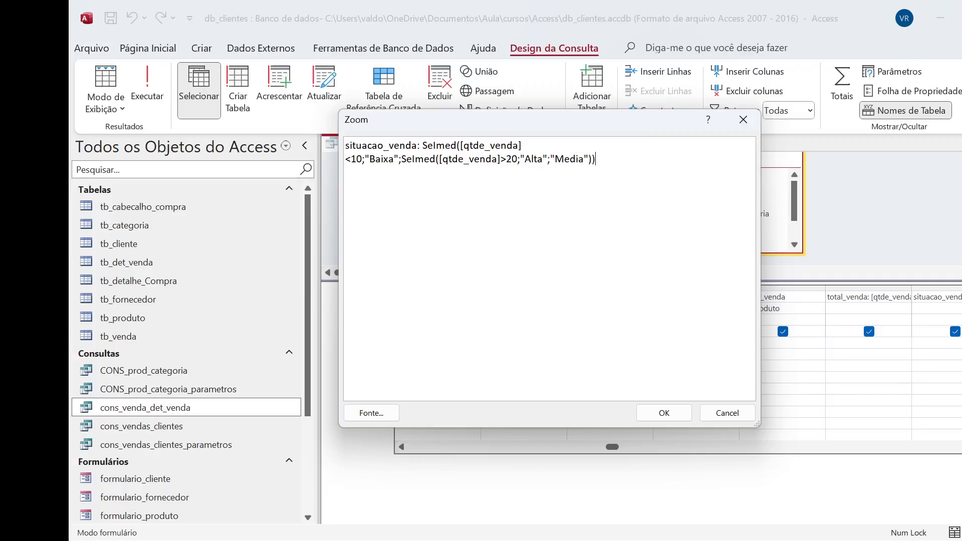
click(664, 413)
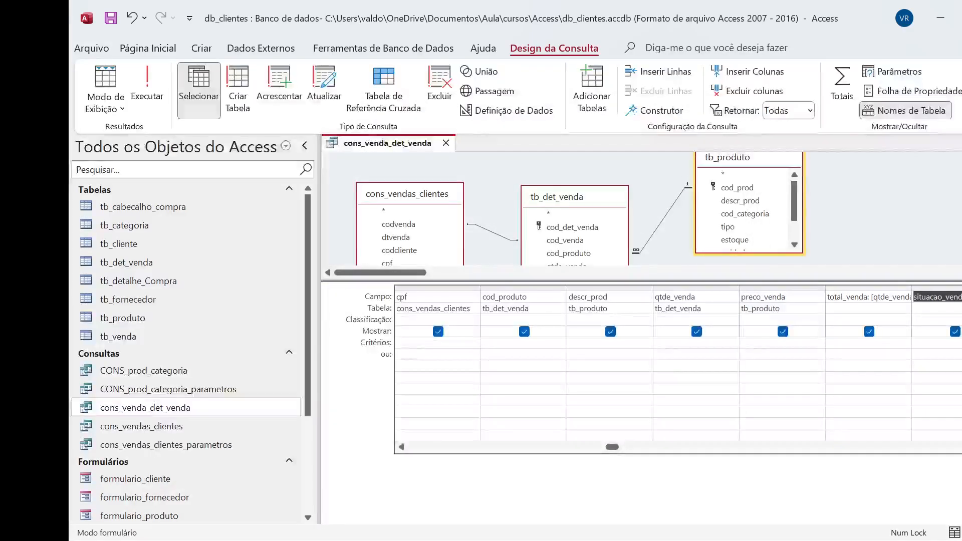
click(935, 308)
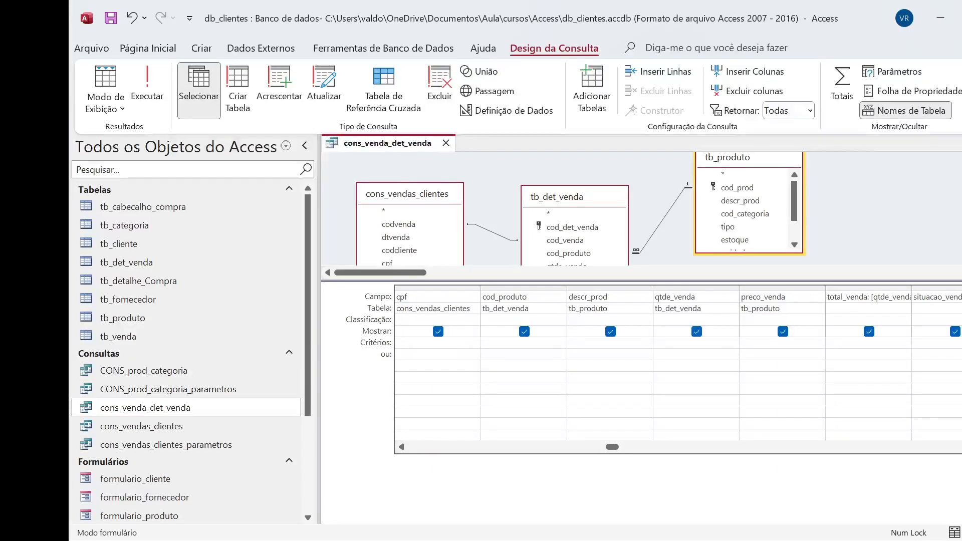
click(957, 296)
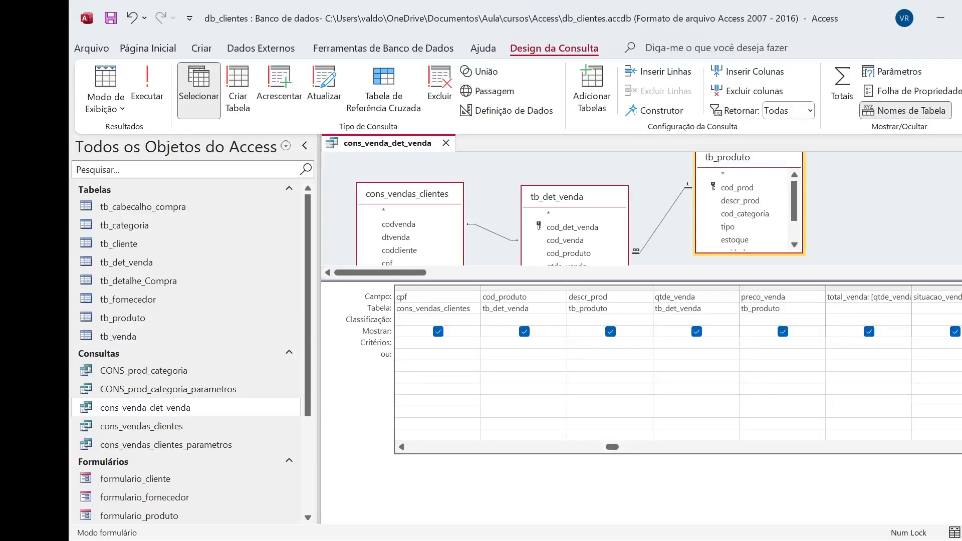
Switch the query to SQL view and examine the IIf expression behind situacao_venda
click(124, 108)
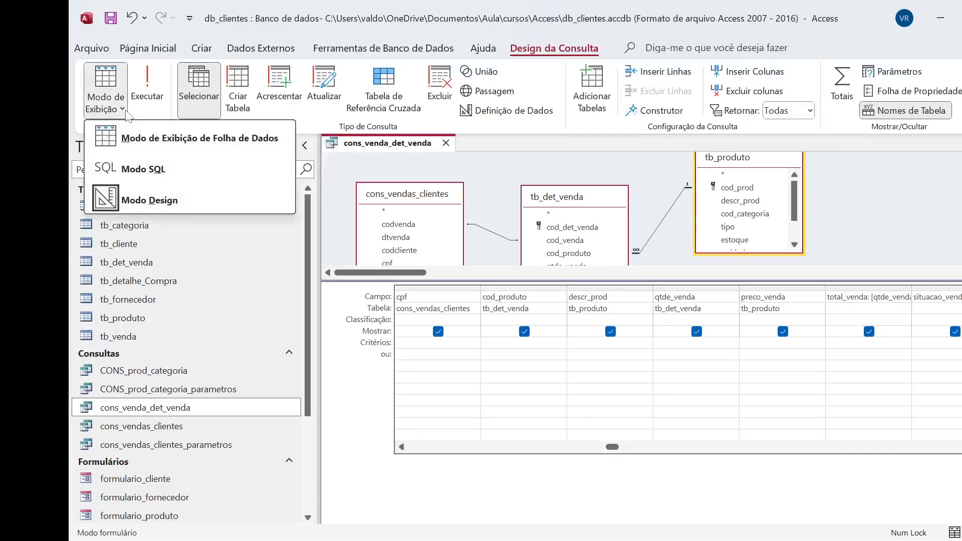
click(152, 173)
click(568, 207)
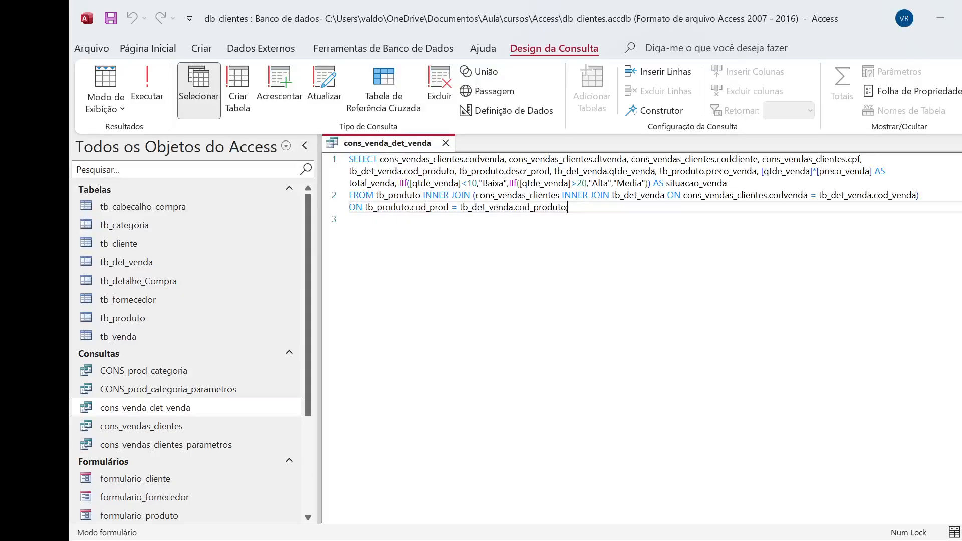
double_click(402, 183)
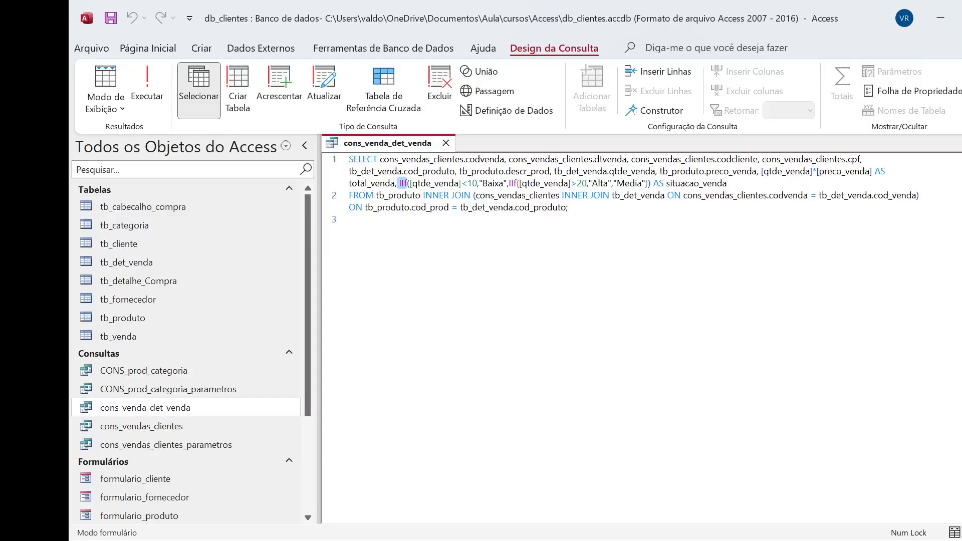
click(350, 219)
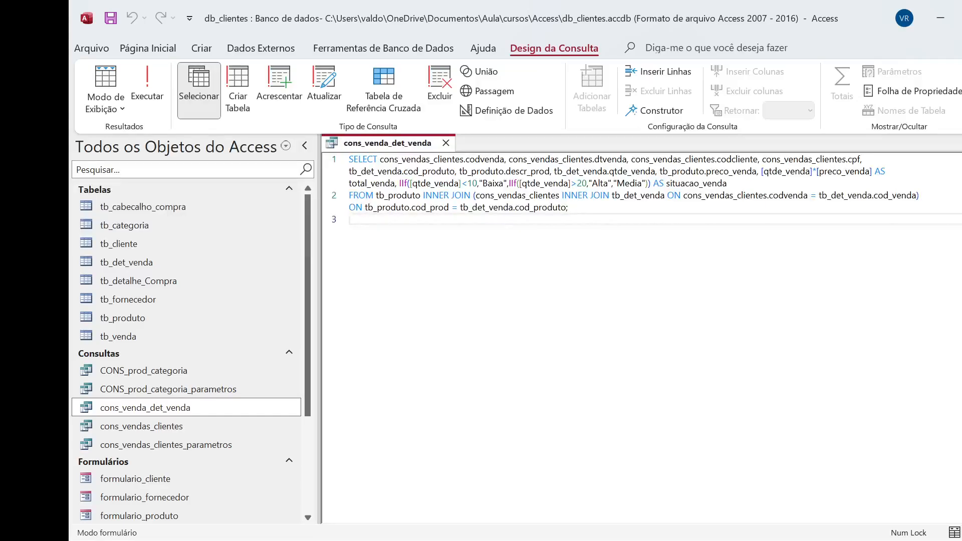
Return the query to design view and run it to check the descr_prod values
click(122, 109)
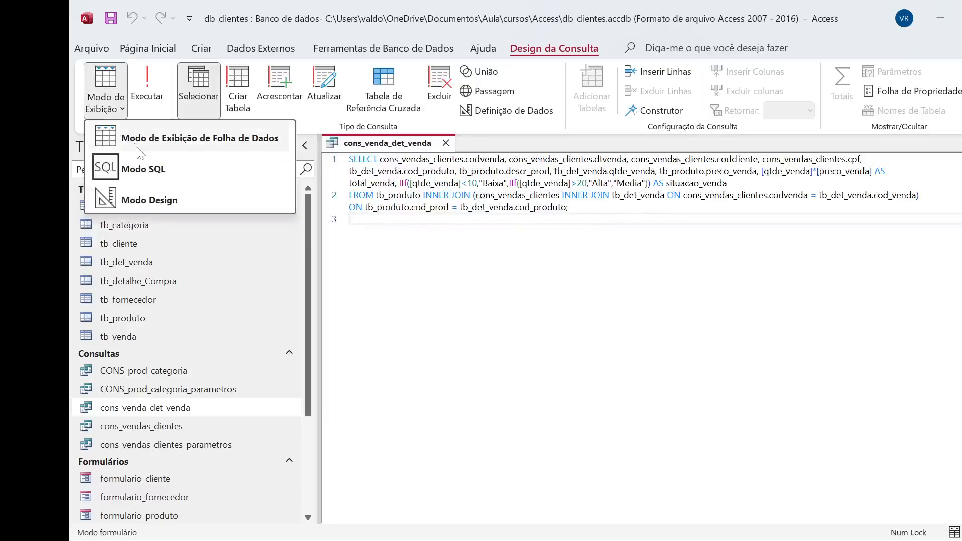
click(131, 199)
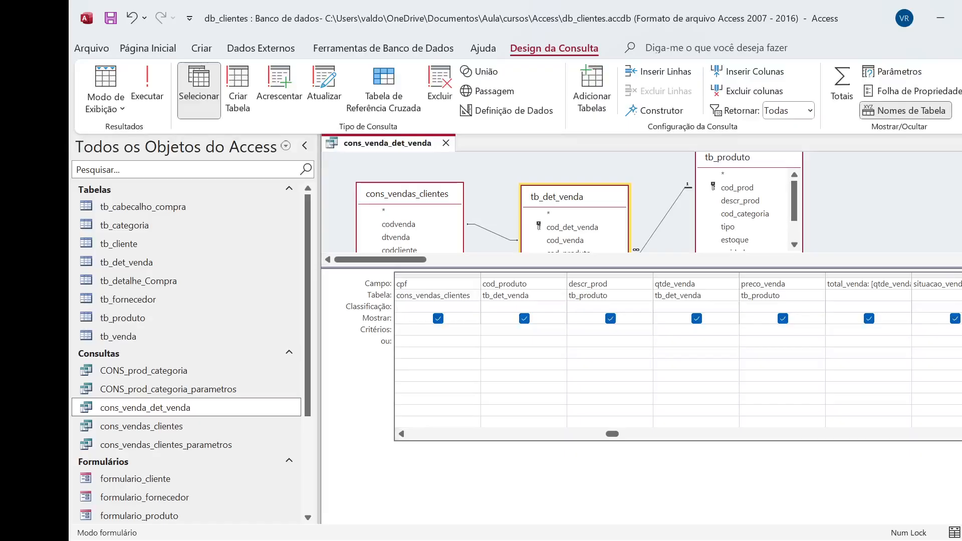
click(146, 93)
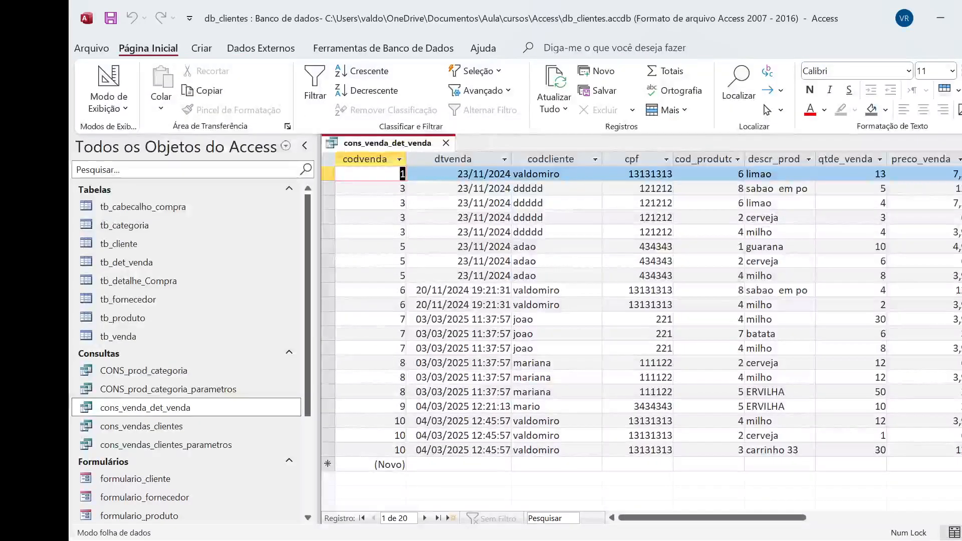
click(791, 174)
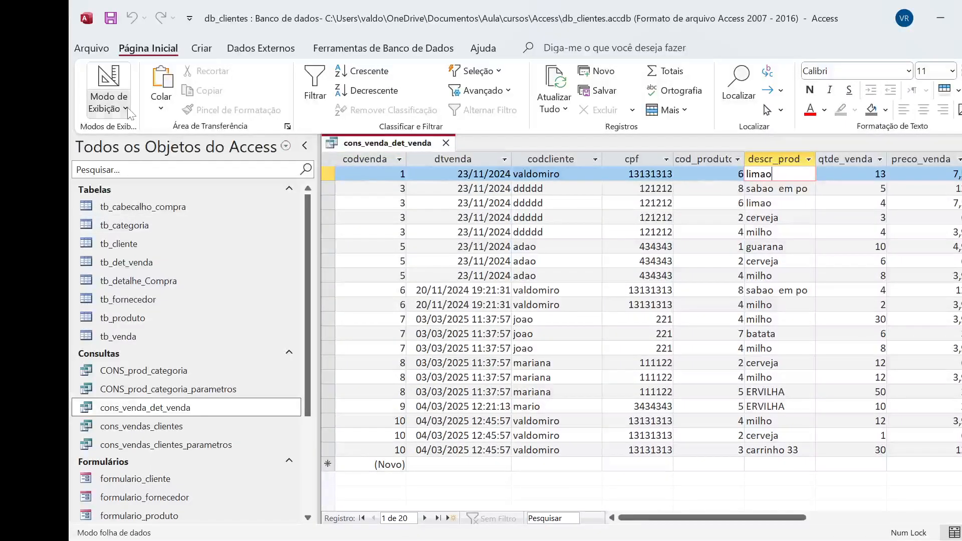
Switch back to design view and look at the descr_prod field in an enlarged view
click(108, 103)
click(152, 200)
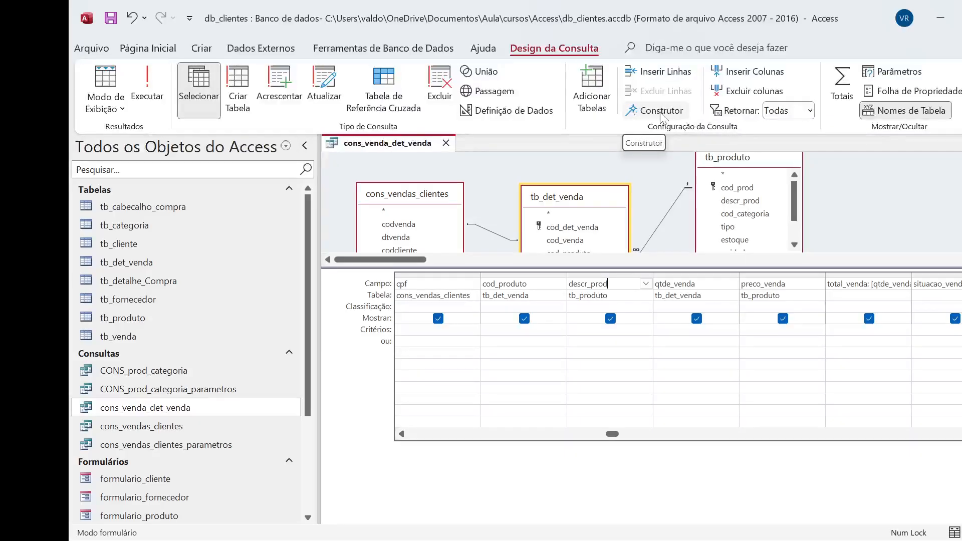
key(shift+F2)
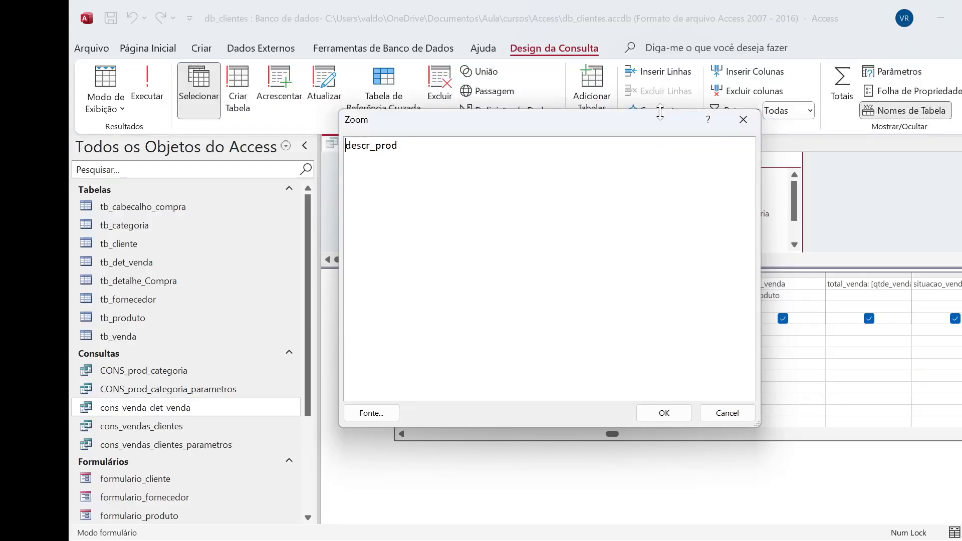
click(726, 413)
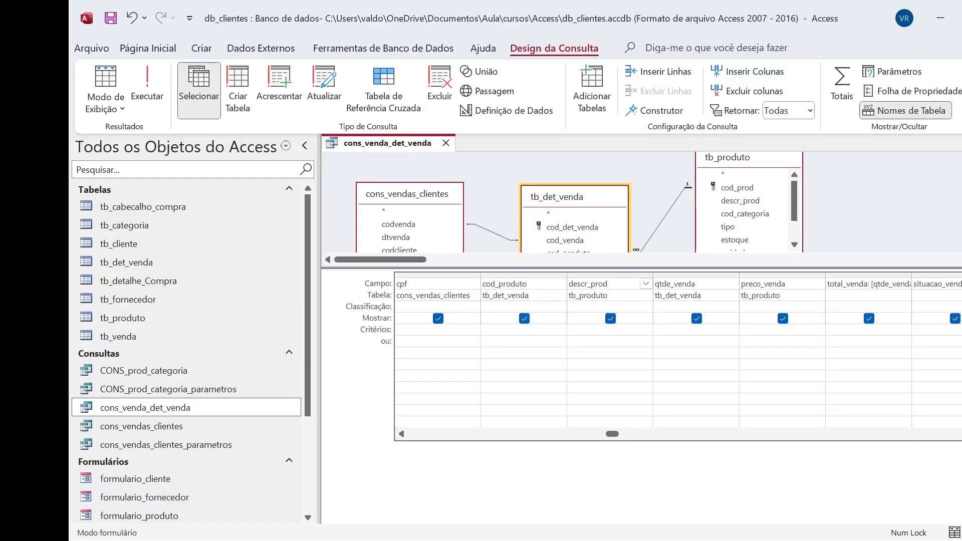
Change the descr_prod field to the uppercase expression descr_prod:ucase(descr_prod)
key(shift+F2)
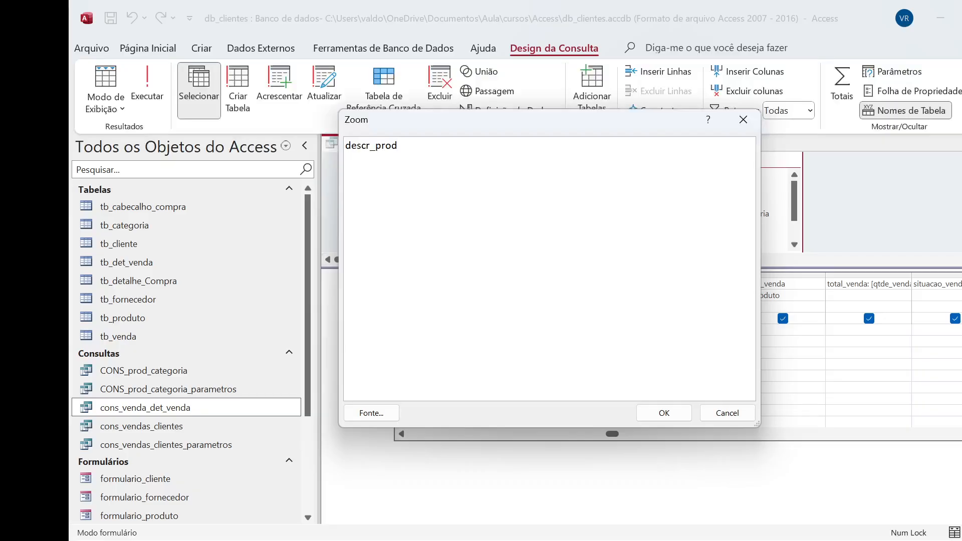
text(:ucase()
drag(401, 145, 345, 145)
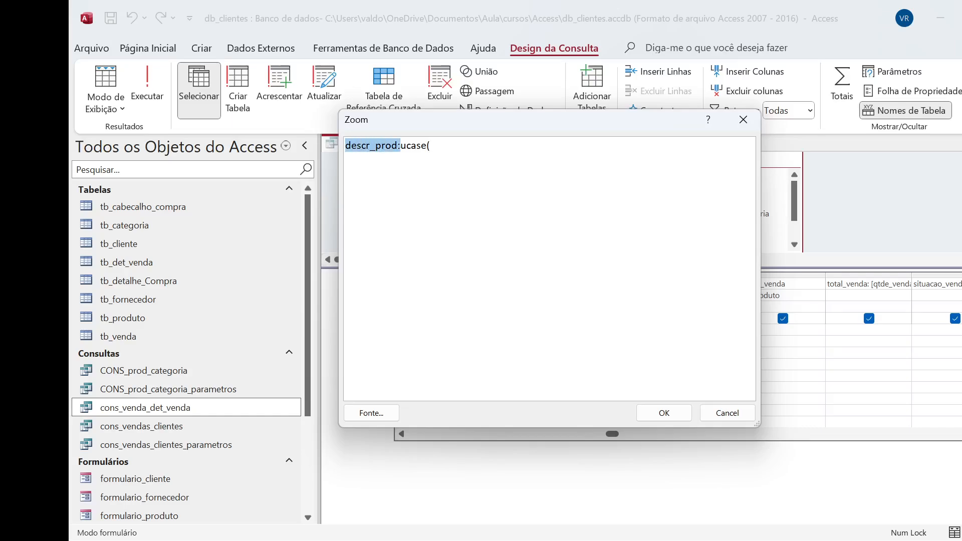
key(ctrl+c)
click(501, 144)
key(ctrl+v)
key(BackSpace)
text())
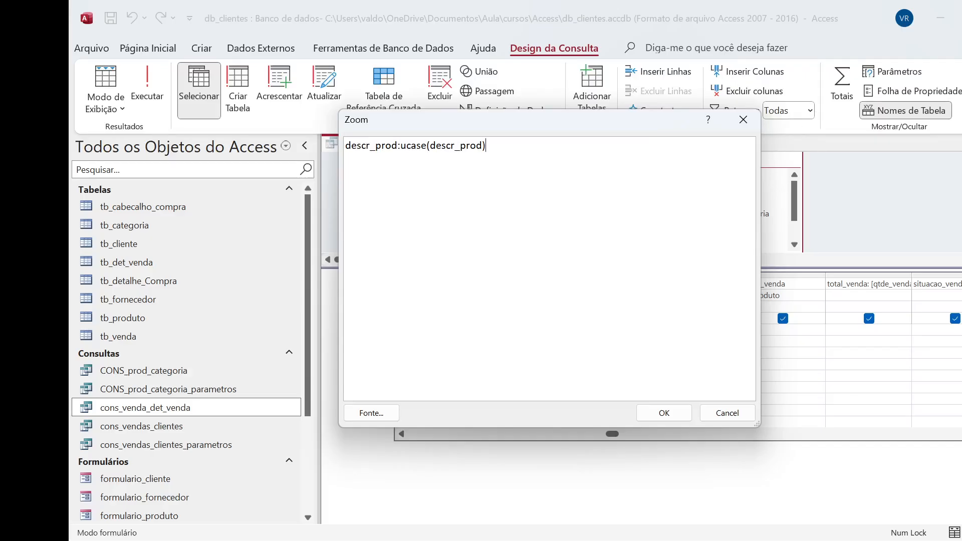
click(656, 412)
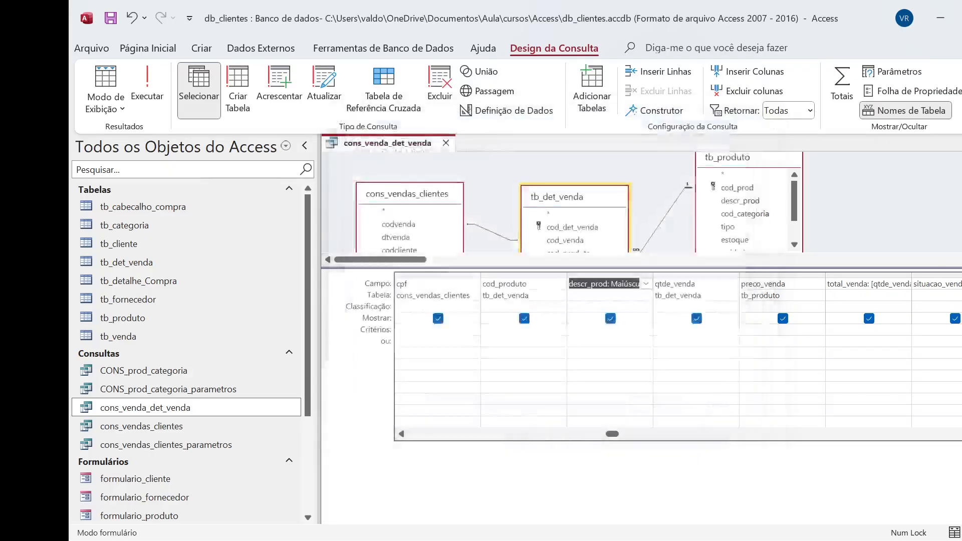
Review the full Maiúscula expression of the descr_prod field in an enlarged view
click(613, 296)
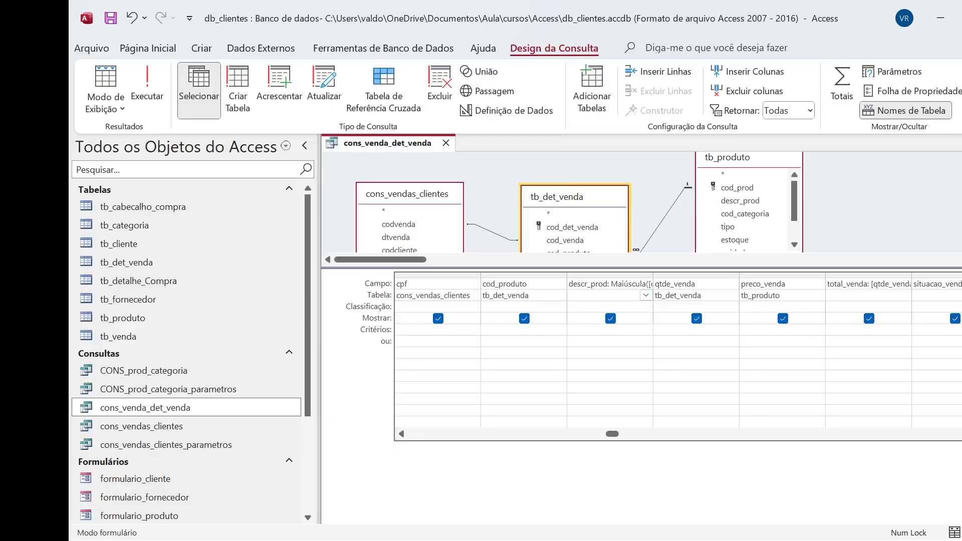
key(Up)
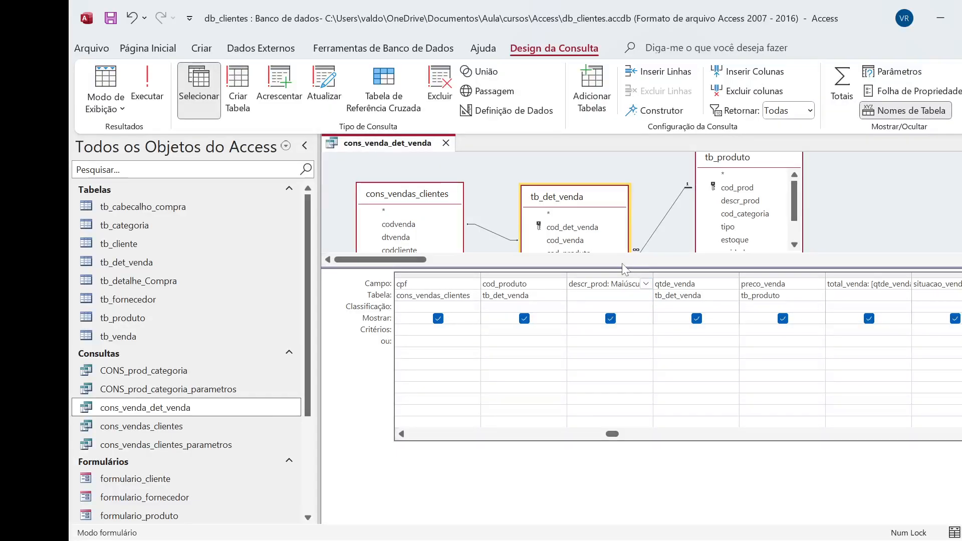
key(shift+F2)
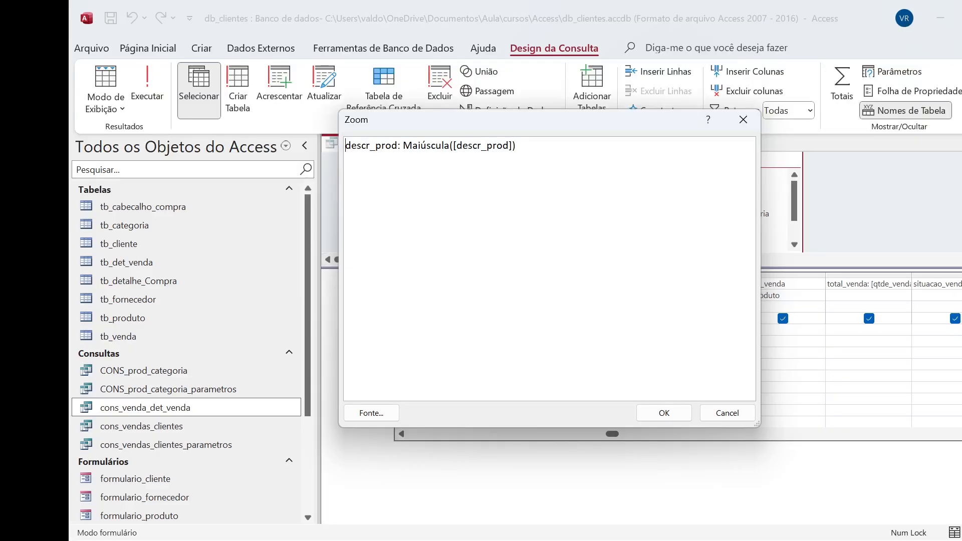
click(669, 416)
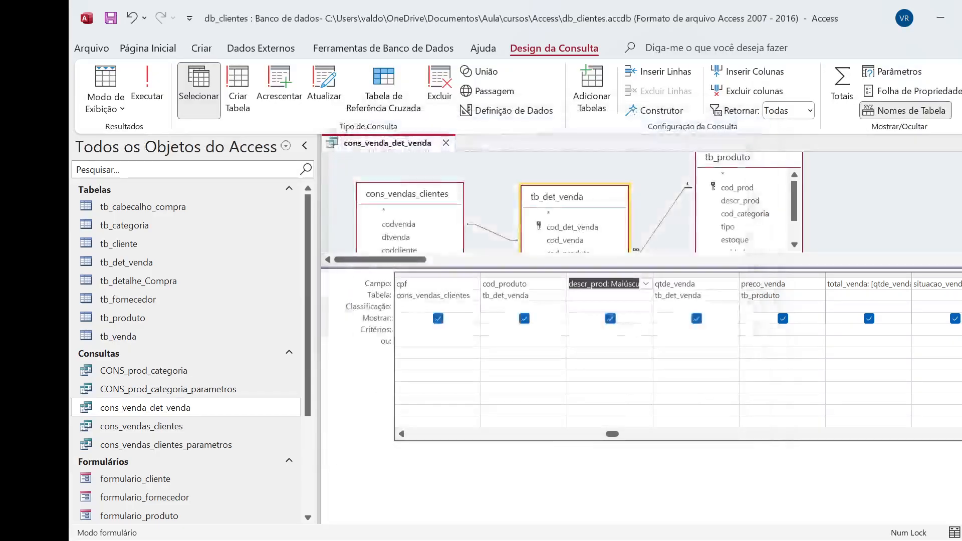
Hide and re-show the uppercase descr_prod column, and try to run the query
click(638, 323)
click(610, 319)
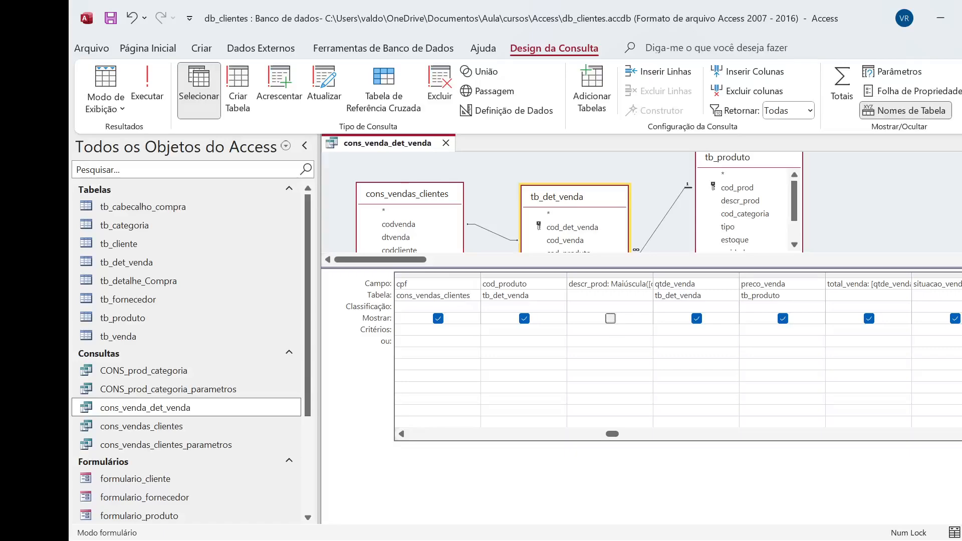
click(610, 319)
click(154, 84)
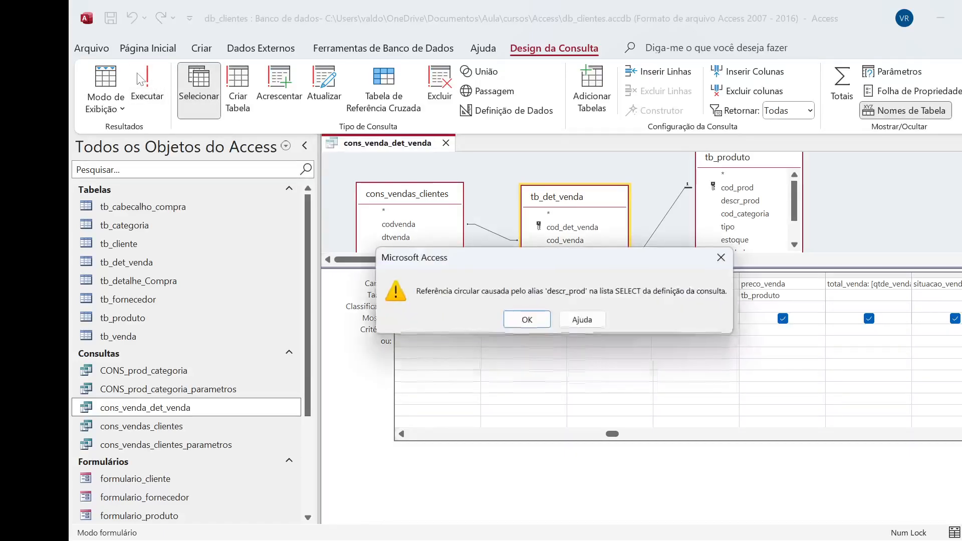
click(530, 324)
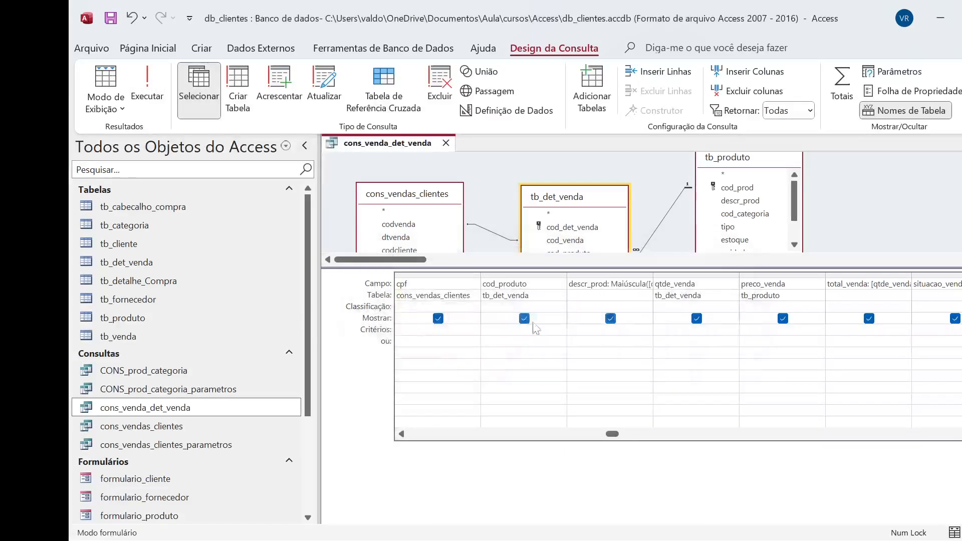
Rename the uppercase expression's alias to descrprod, run the query and widen the descrprod column in the results
click(607, 284)
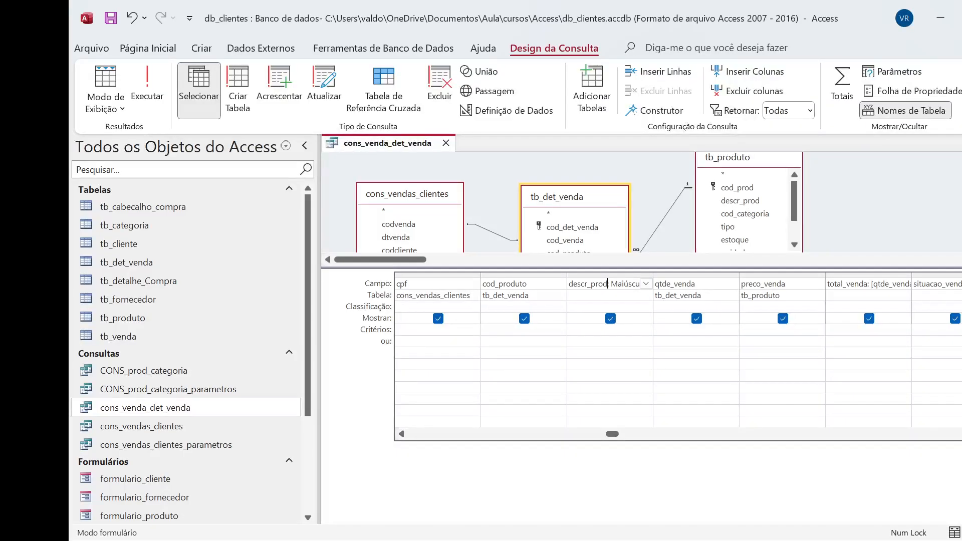
click(161, 108)
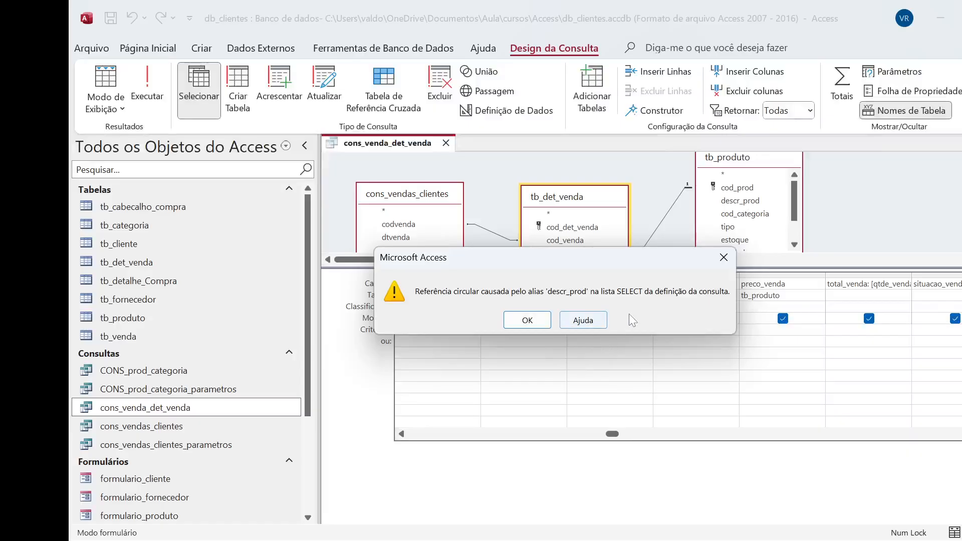
click(533, 323)
key(BackSpace)
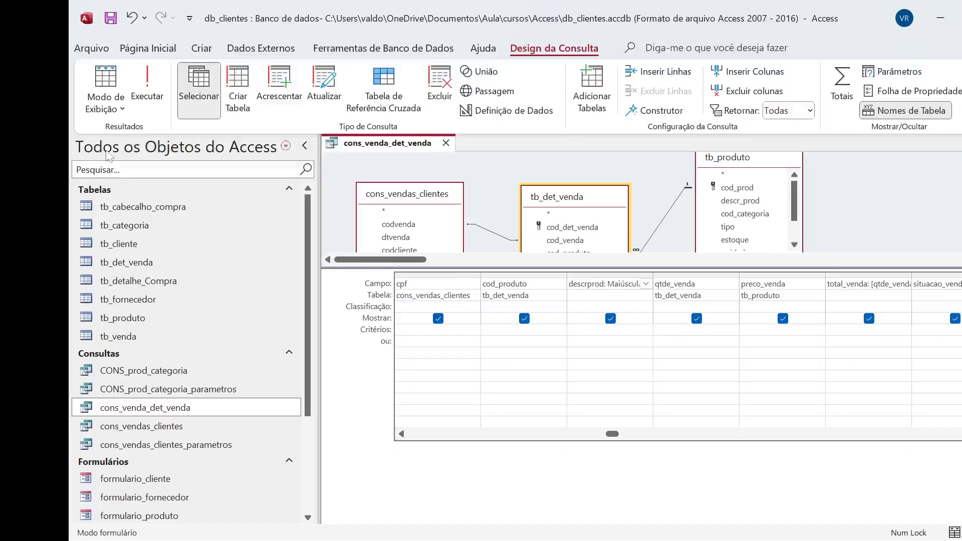
click(147, 85)
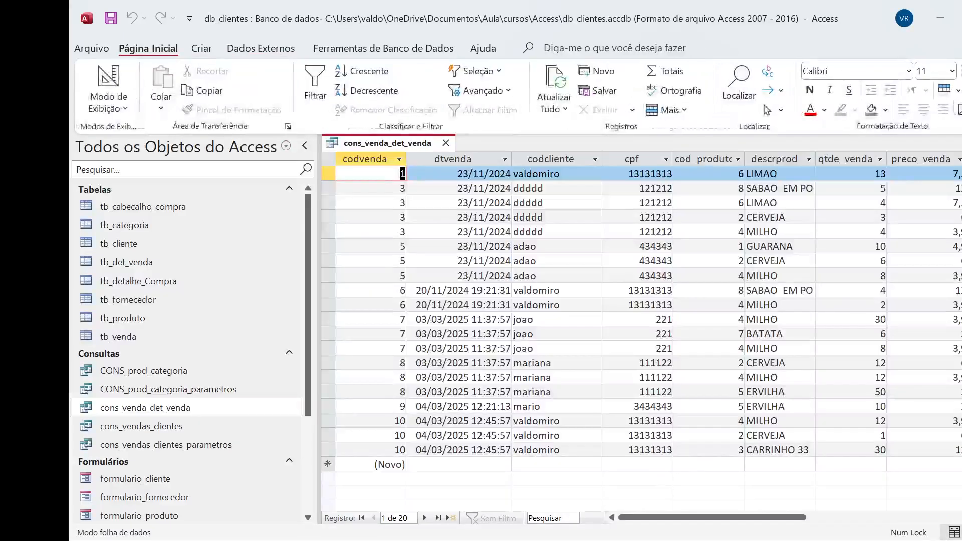
drag(815, 159, 842, 186)
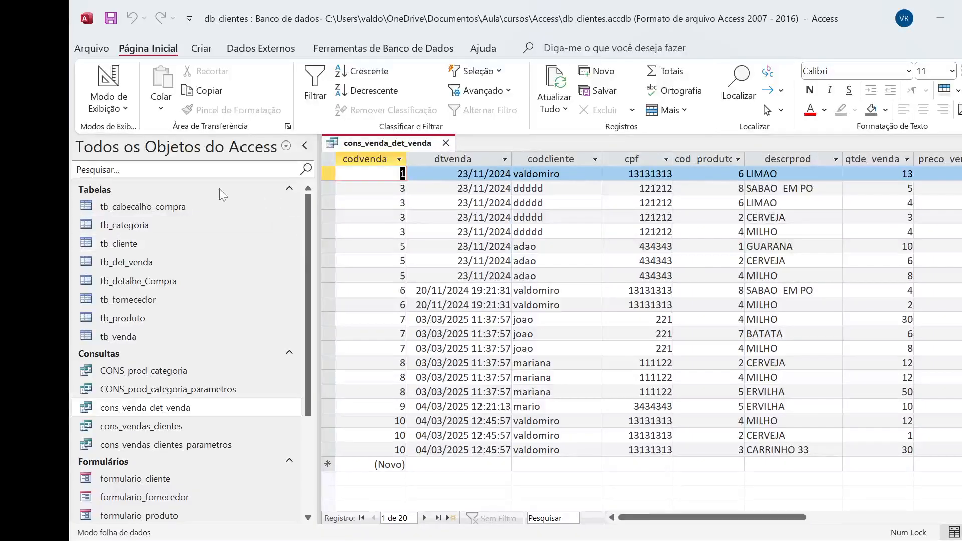
Rerun the query from design view and open the tb_produto table to compare the product descriptions
click(126, 117)
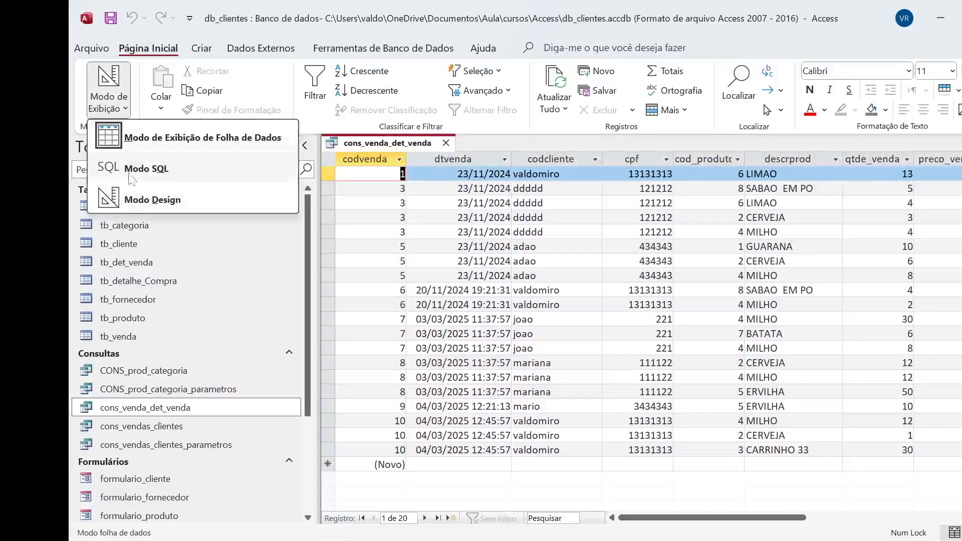
click(148, 199)
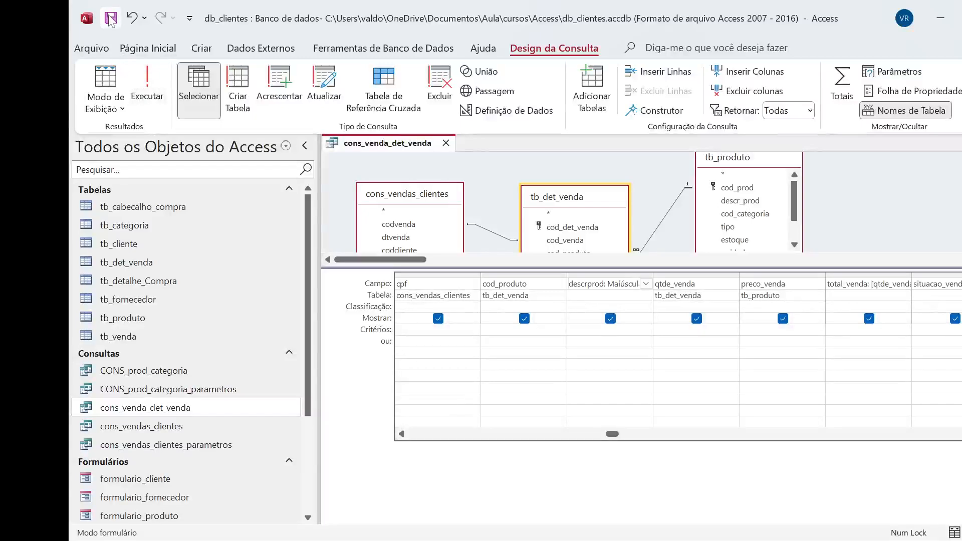
click(146, 99)
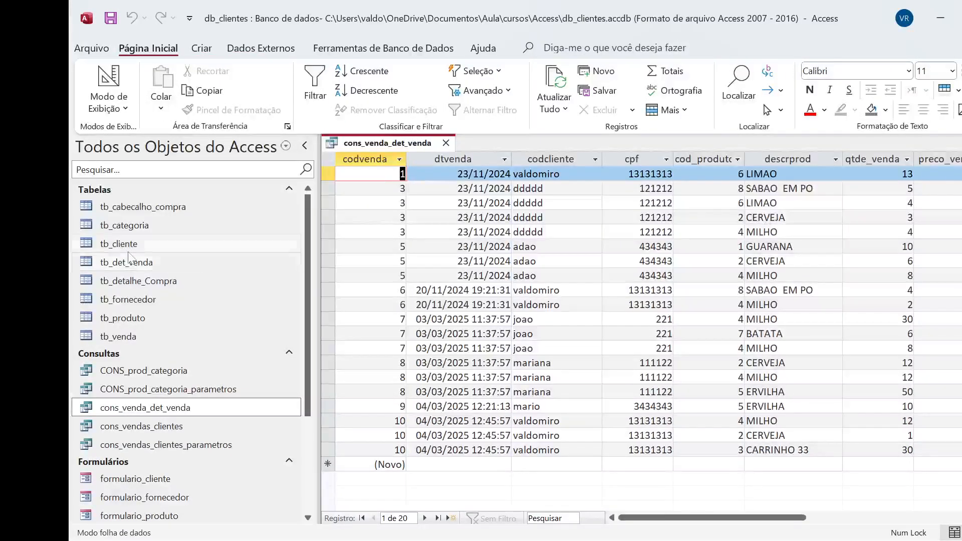
double_click(125, 320)
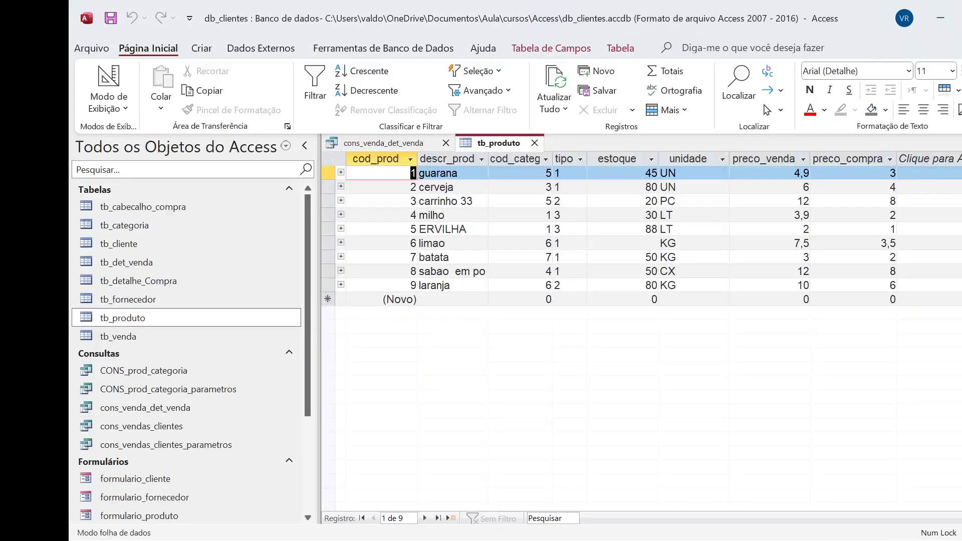
Close the tb_produto table and open the cons_venda_det_venda query in design view
click(445, 243)
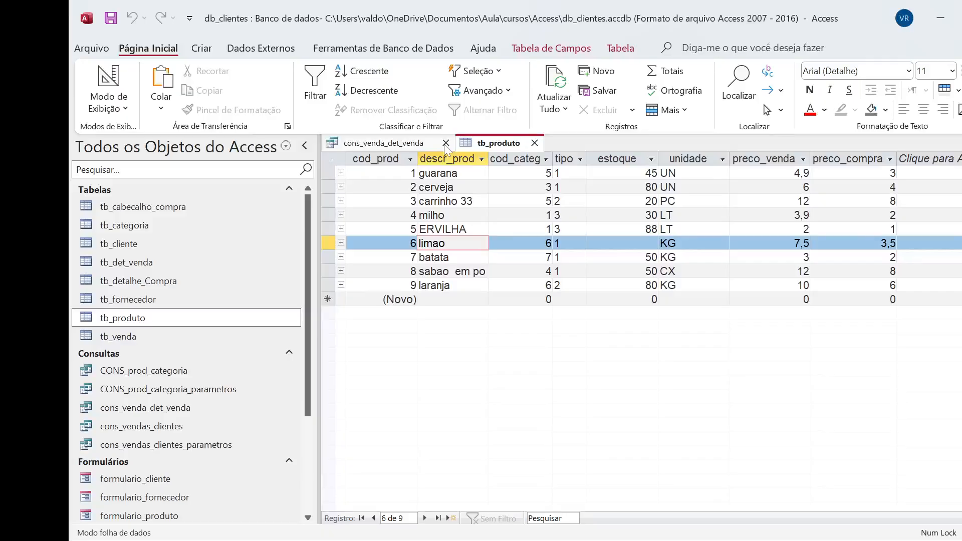
click(534, 142)
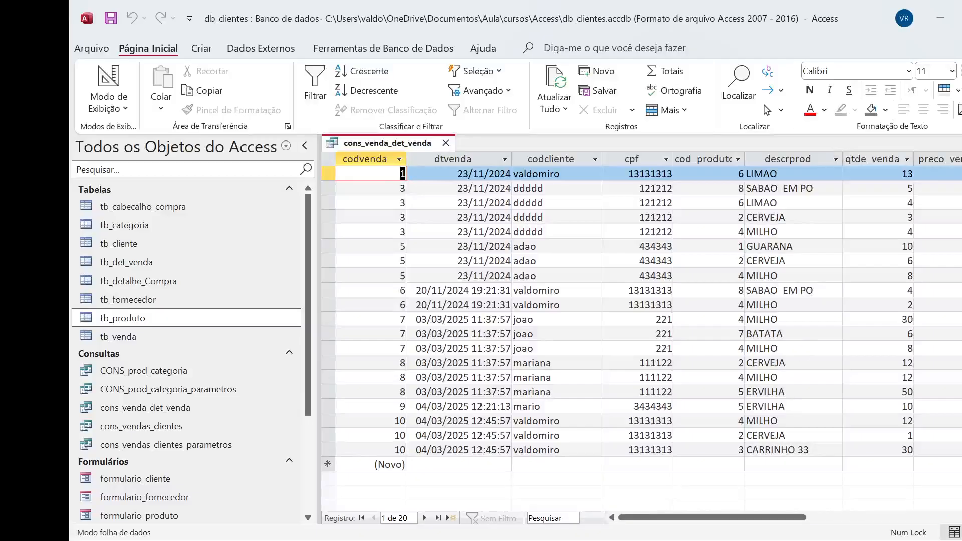
click(123, 108)
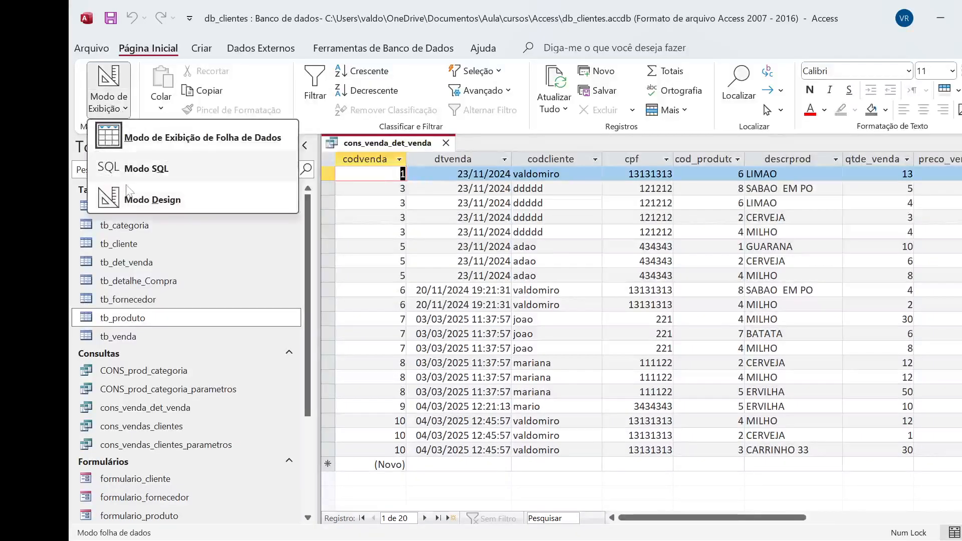
click(145, 200)
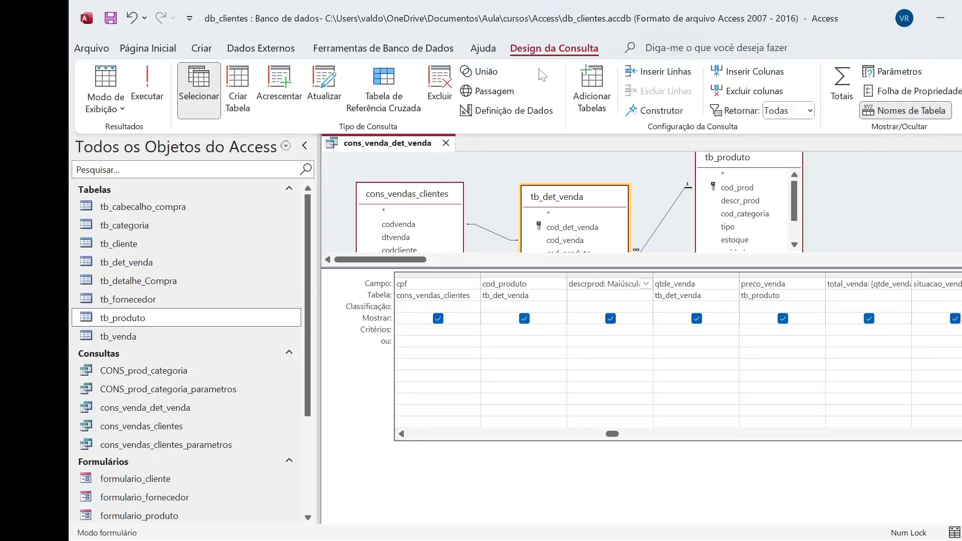
Open the descrprod expression in the Expression Builder and browse the built-in Data/Hora and Domínio Agregado functions
click(651, 111)
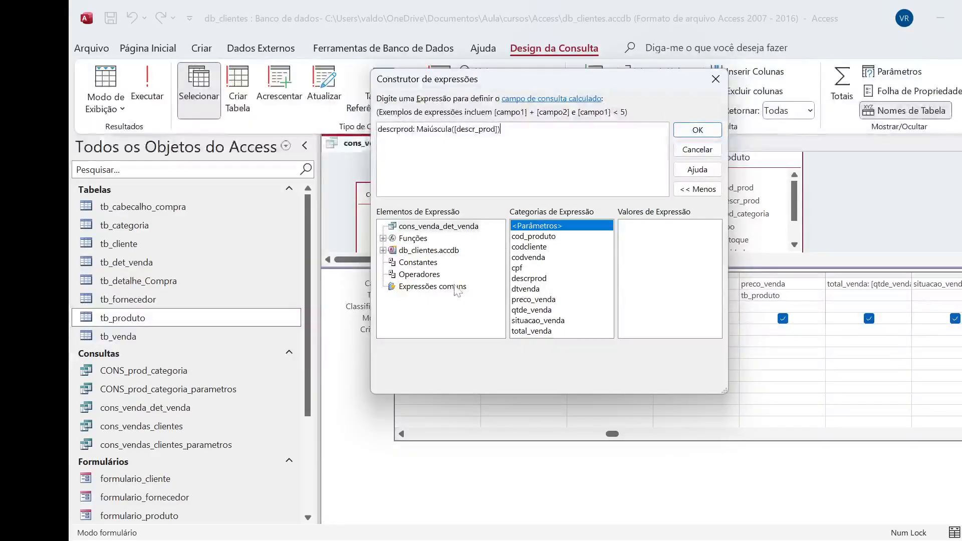
click(382, 239)
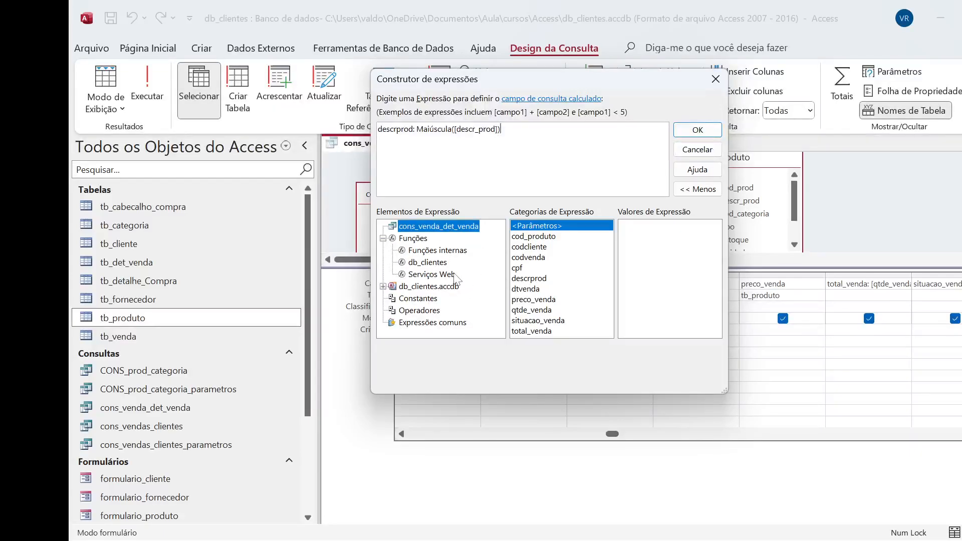
click(447, 252)
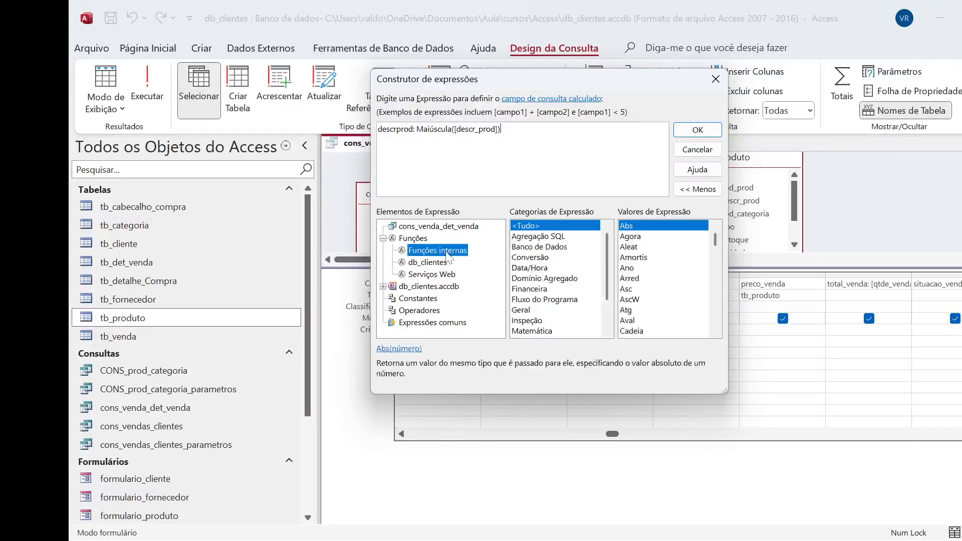
click(537, 268)
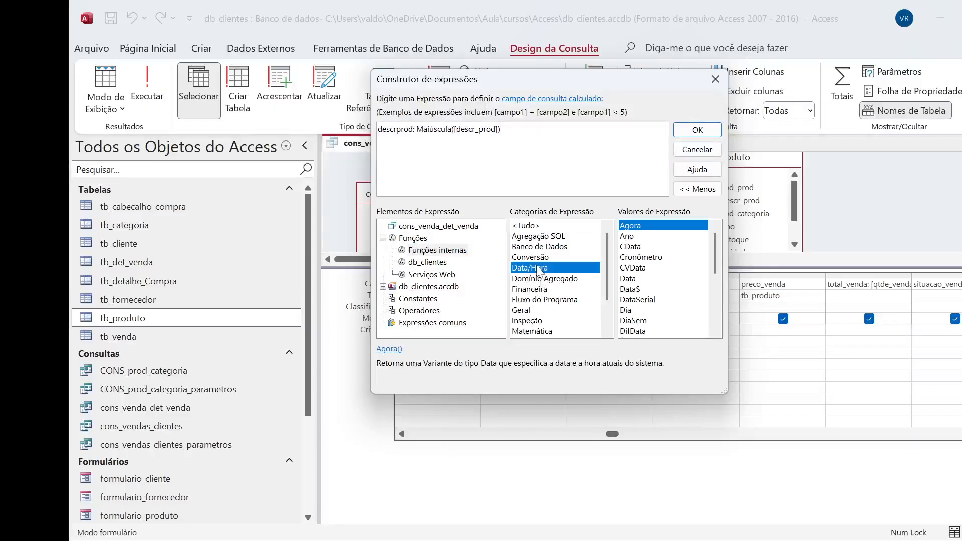
scroll(647, 250, down, 2)
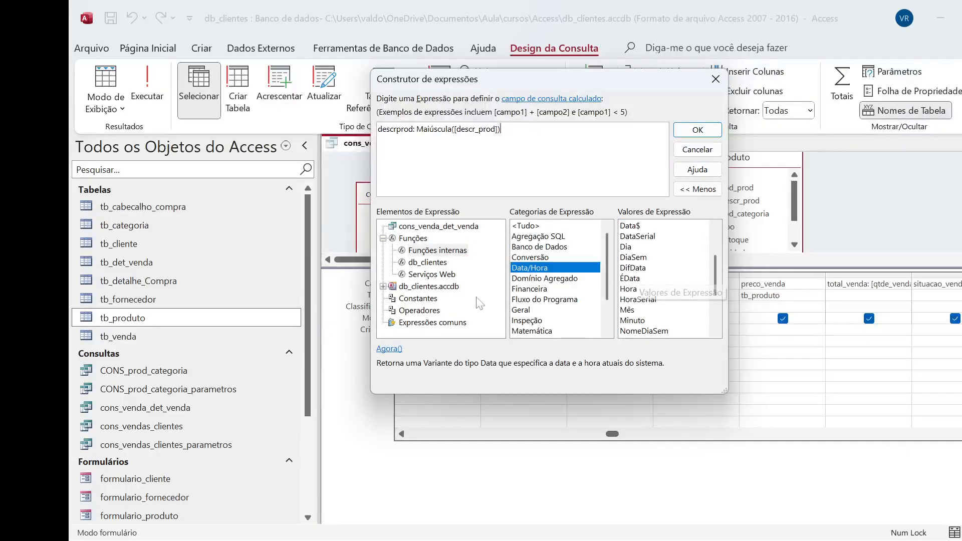
click(547, 280)
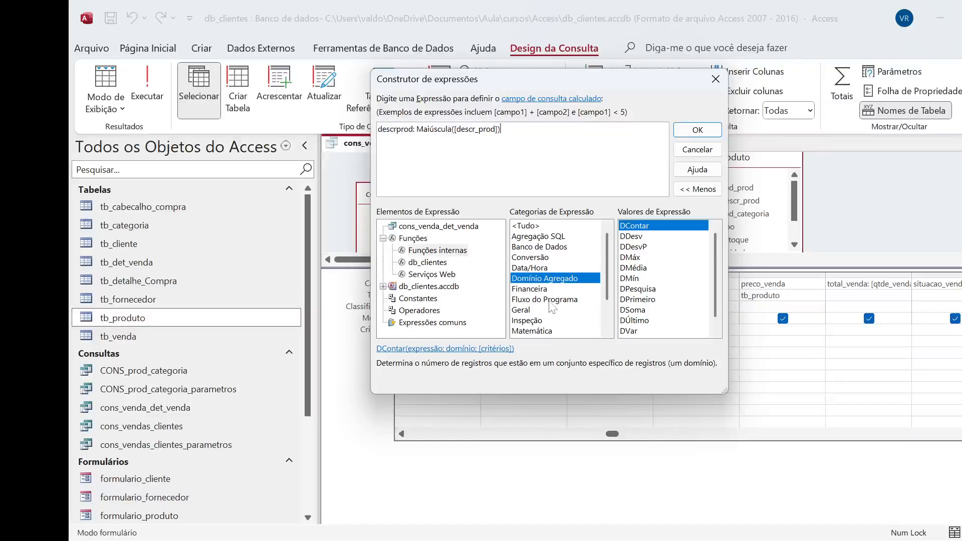
scroll(602, 261, down, 2)
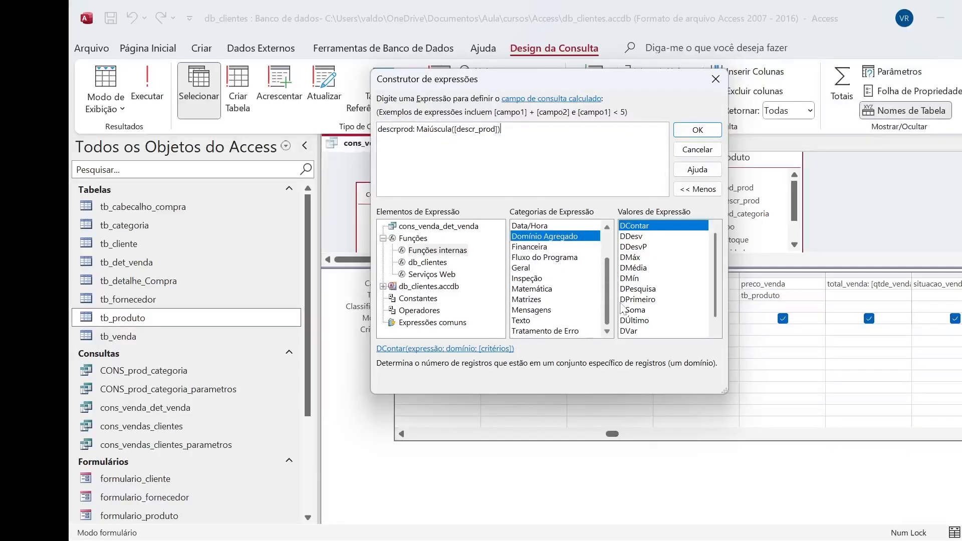
Examine the built-in Texto functions, including Maiúscula and Minúscula, and close the Expression Builder
click(521, 320)
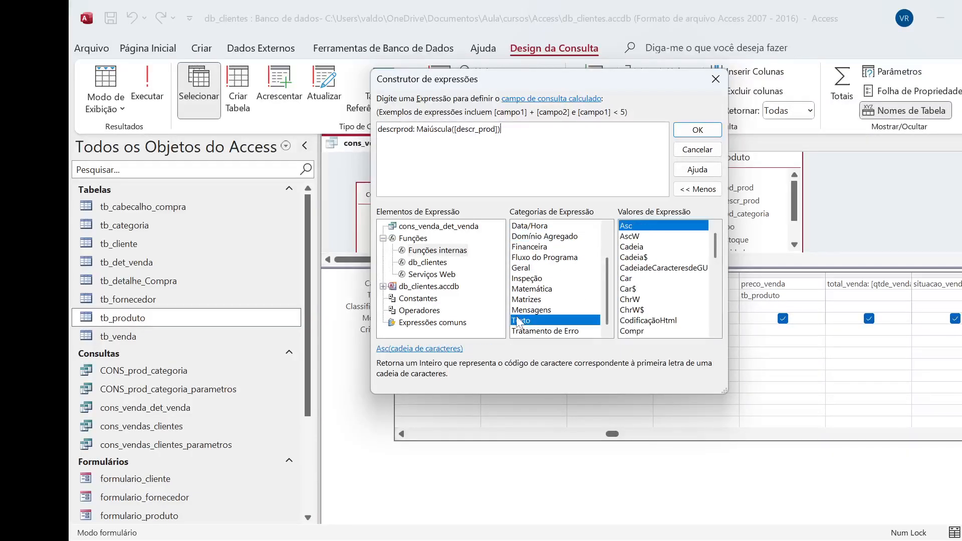
scroll(651, 278, down, 3)
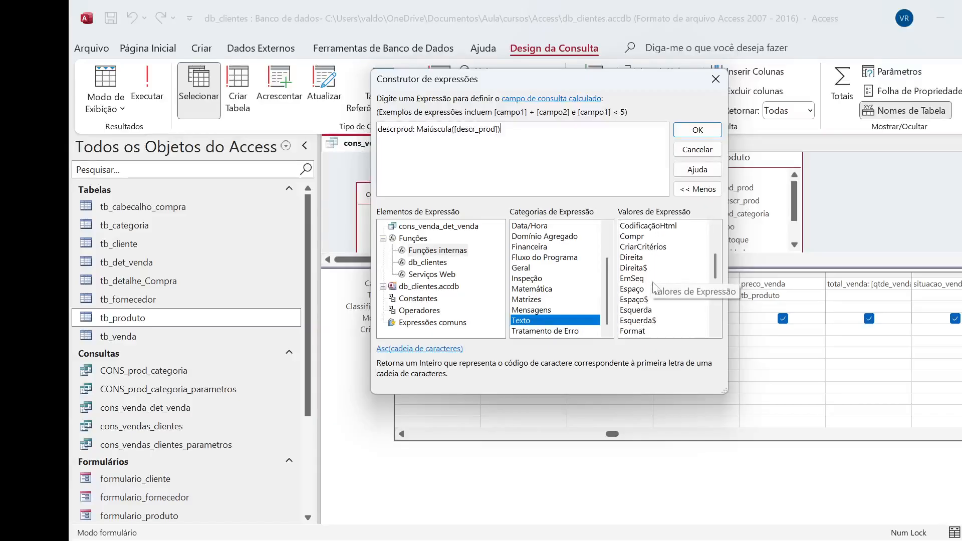
scroll(651, 301, down, 2)
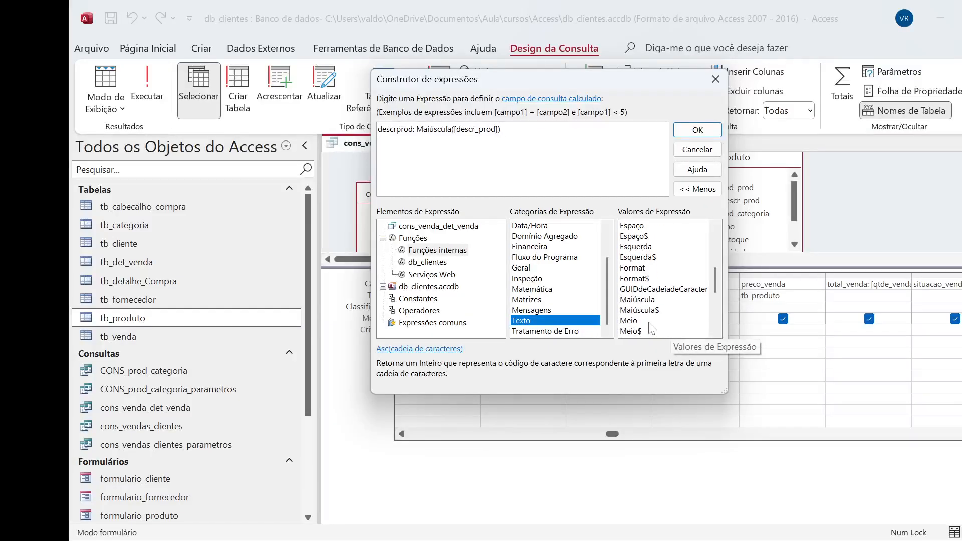
scroll(636, 321, down, 2)
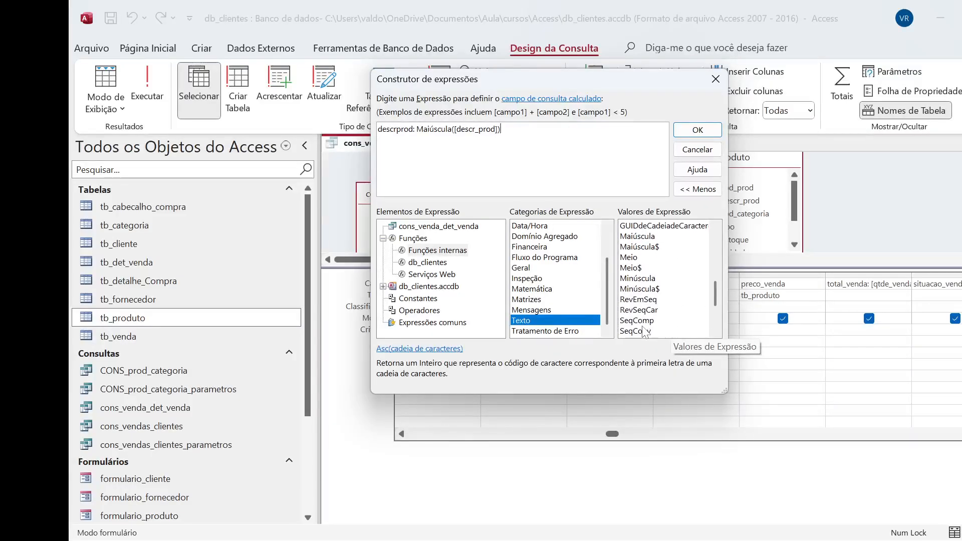
scroll(660, 326, up, 1)
scroll(660, 325, up, 6)
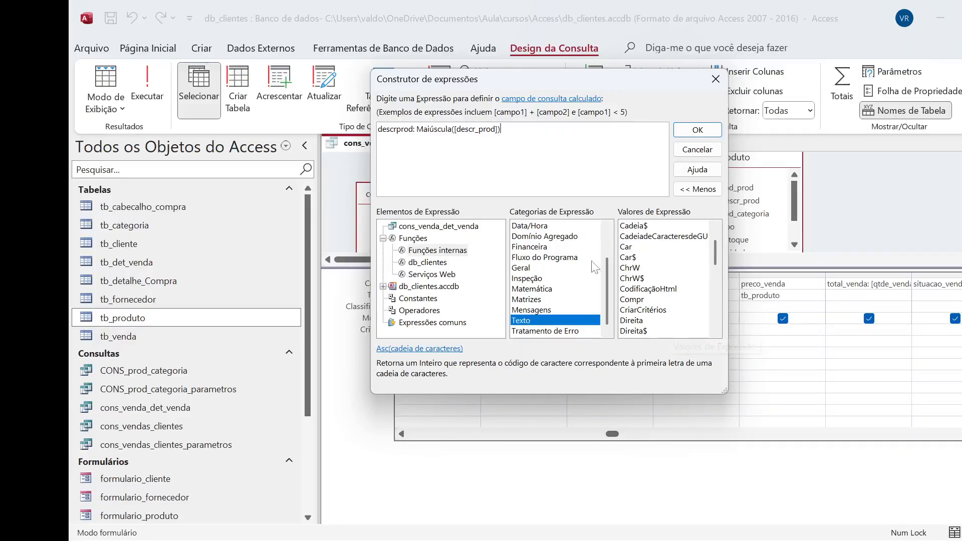
scroll(606, 278, up, 2)
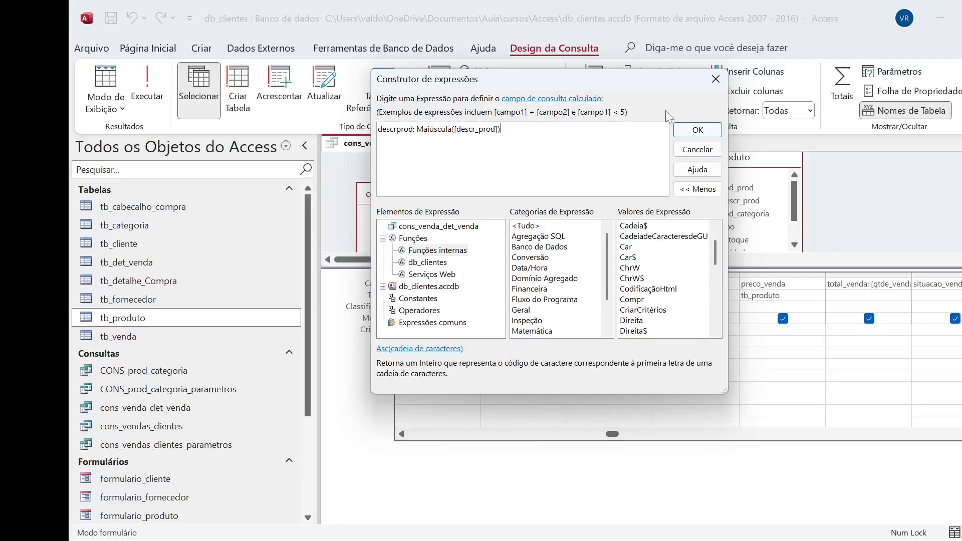
click(707, 130)
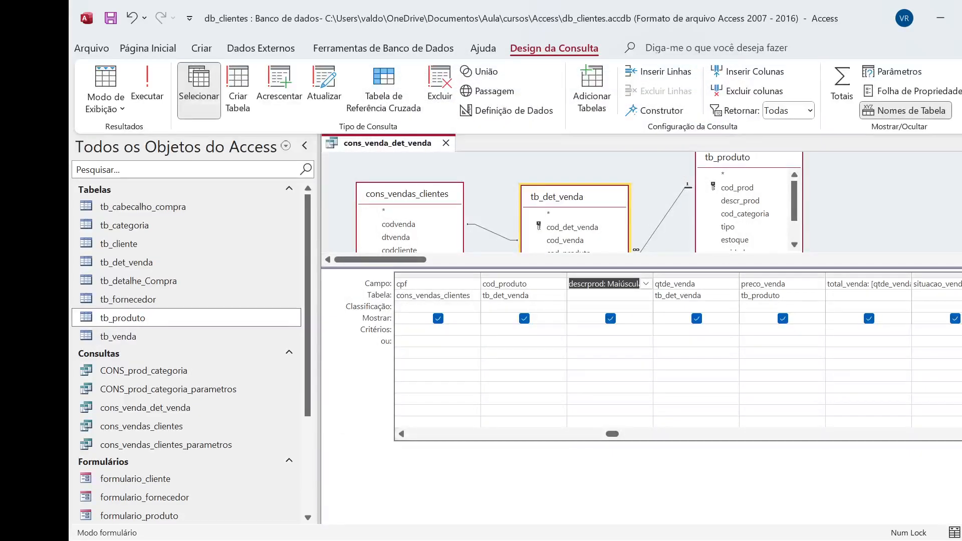
Run the query and look over the sale dates and the uppercase product descriptions in its records
click(148, 99)
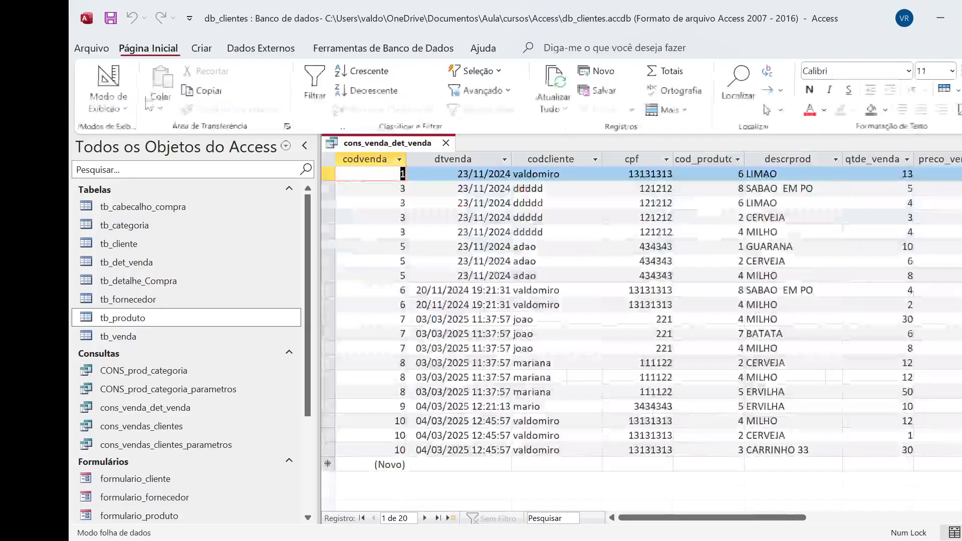
drag(754, 518, 722, 521)
click(474, 175)
key(Down)
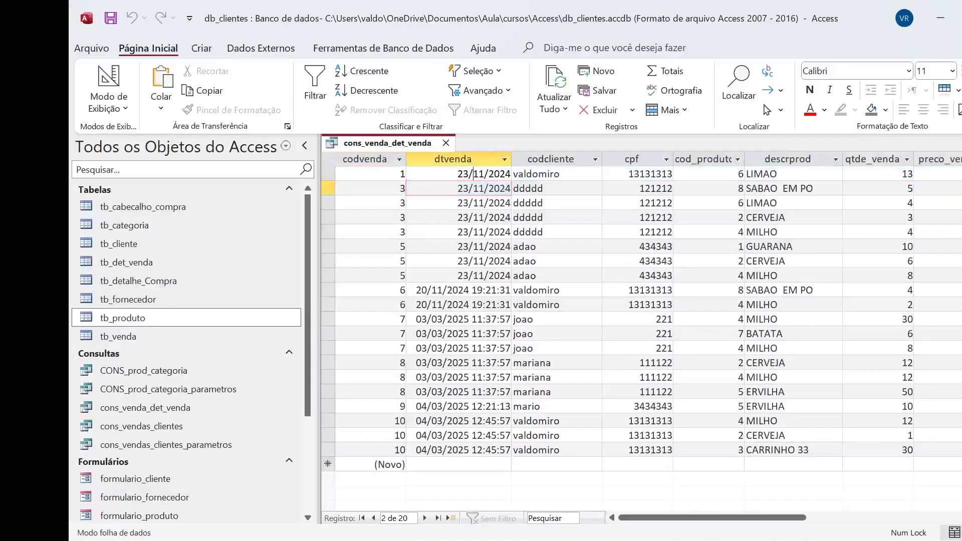
click(474, 174)
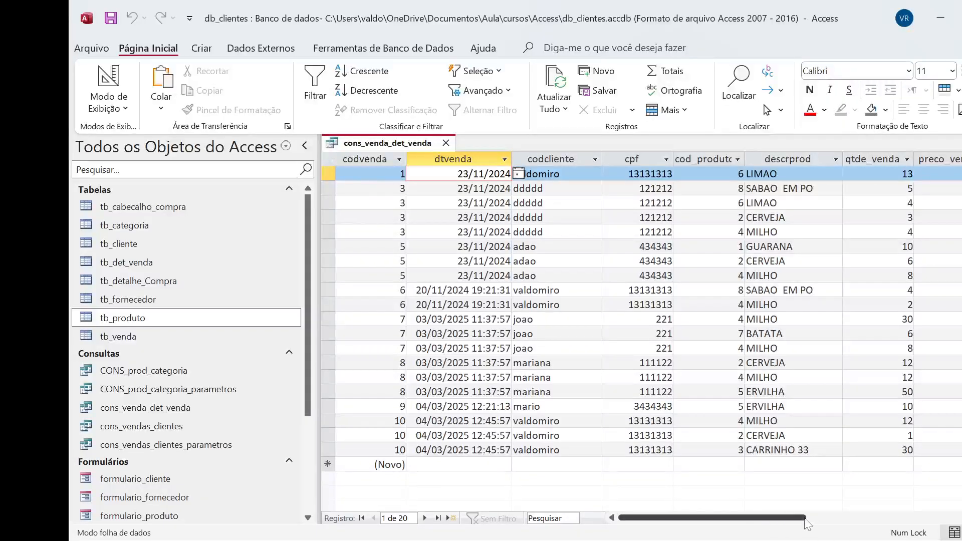
drag(788, 518, 727, 517)
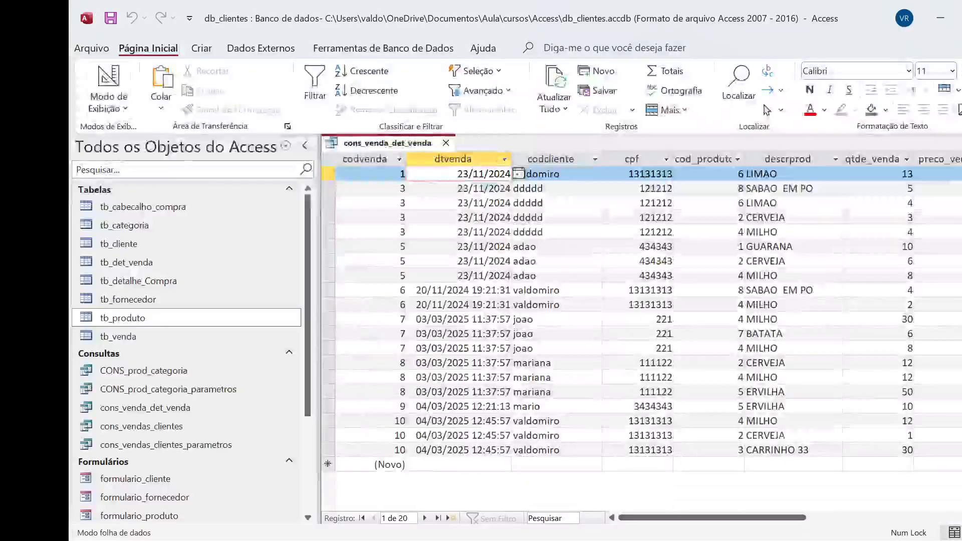
Return the query to design view and close it, saving the design changes to cons_venda_det_venda
click(108, 103)
click(151, 200)
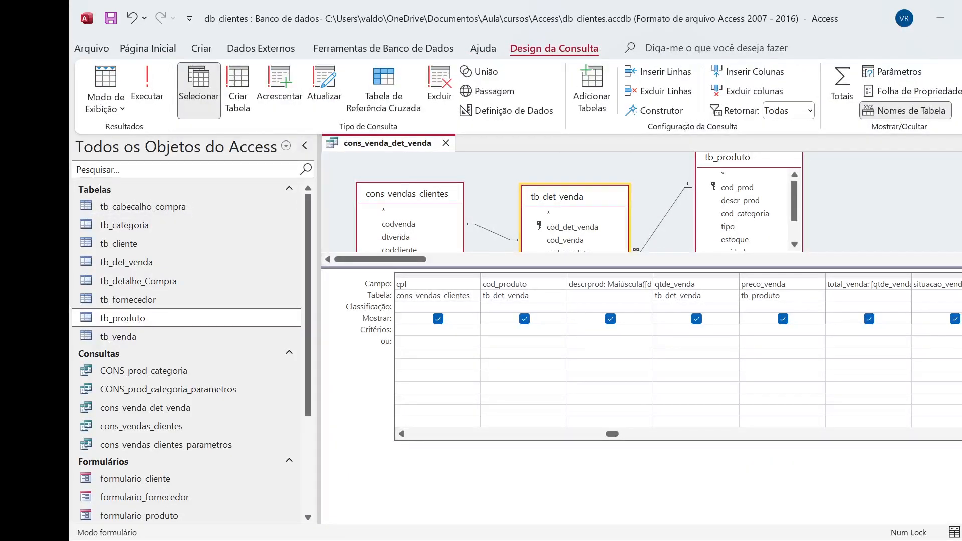
click(446, 143)
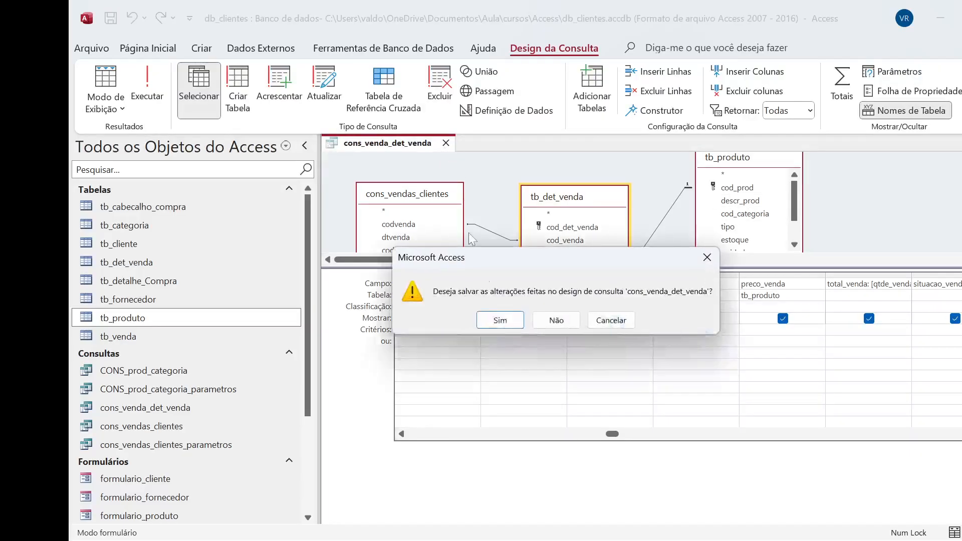
click(501, 322)
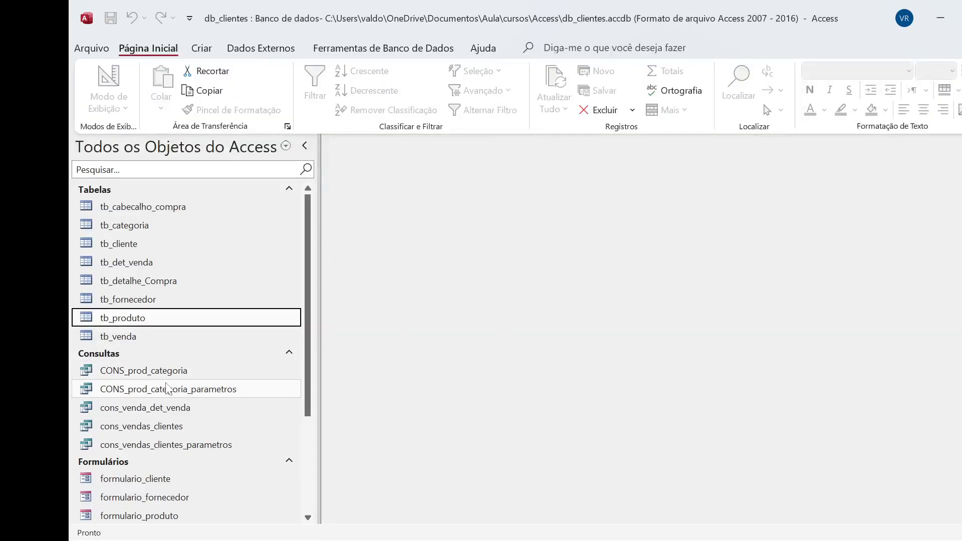
Reopen the saved cons_venda_det_venda query, check its descrprod, total_venda and situacao_venda columns, and close it
double_click(175, 413)
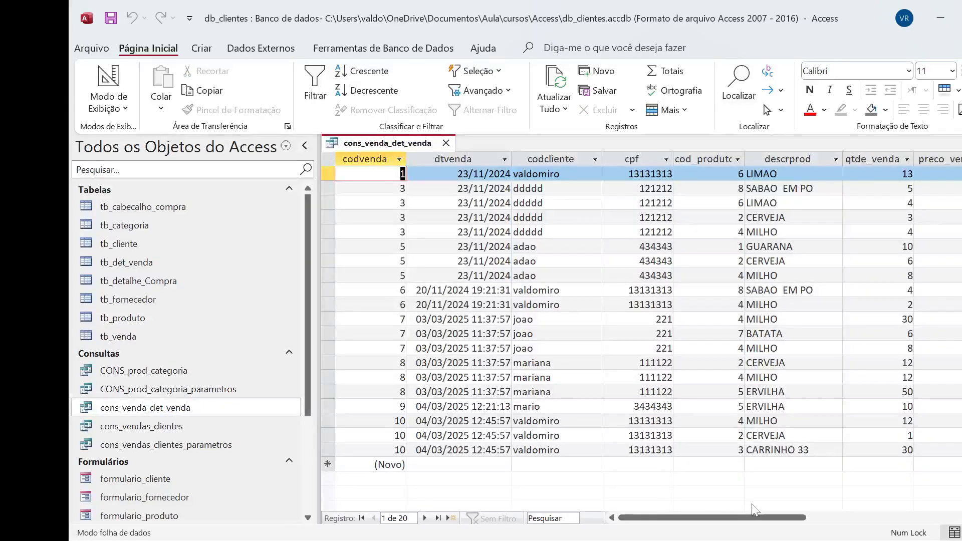
drag(771, 519, 834, 533)
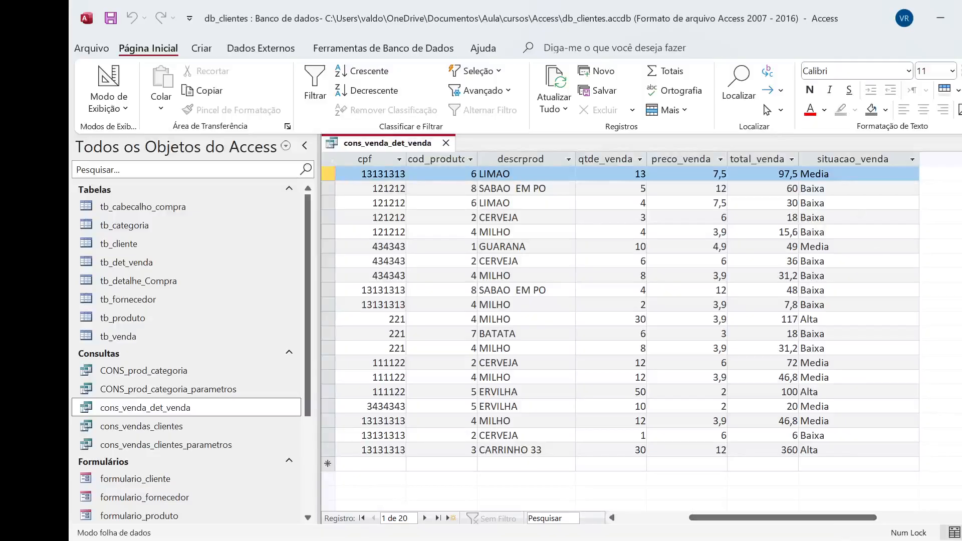
click(445, 142)
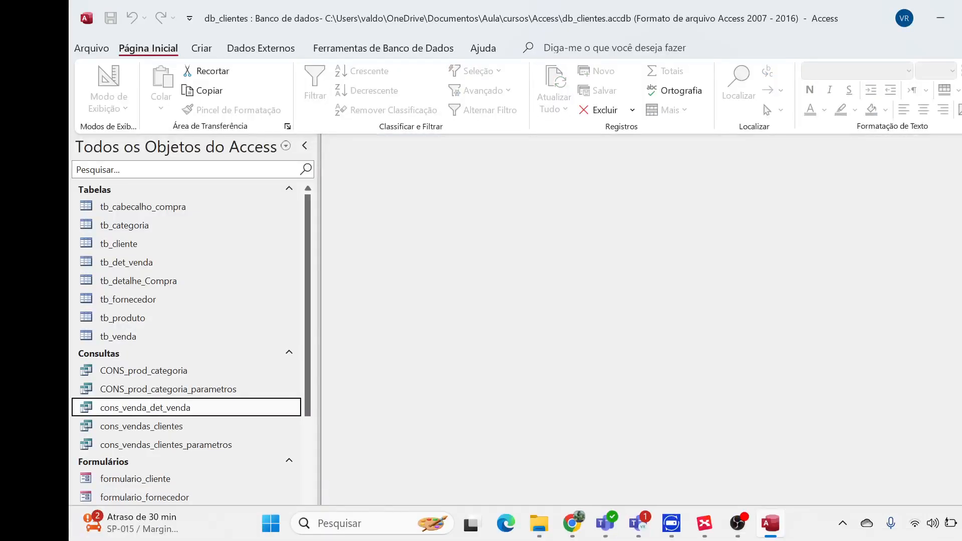